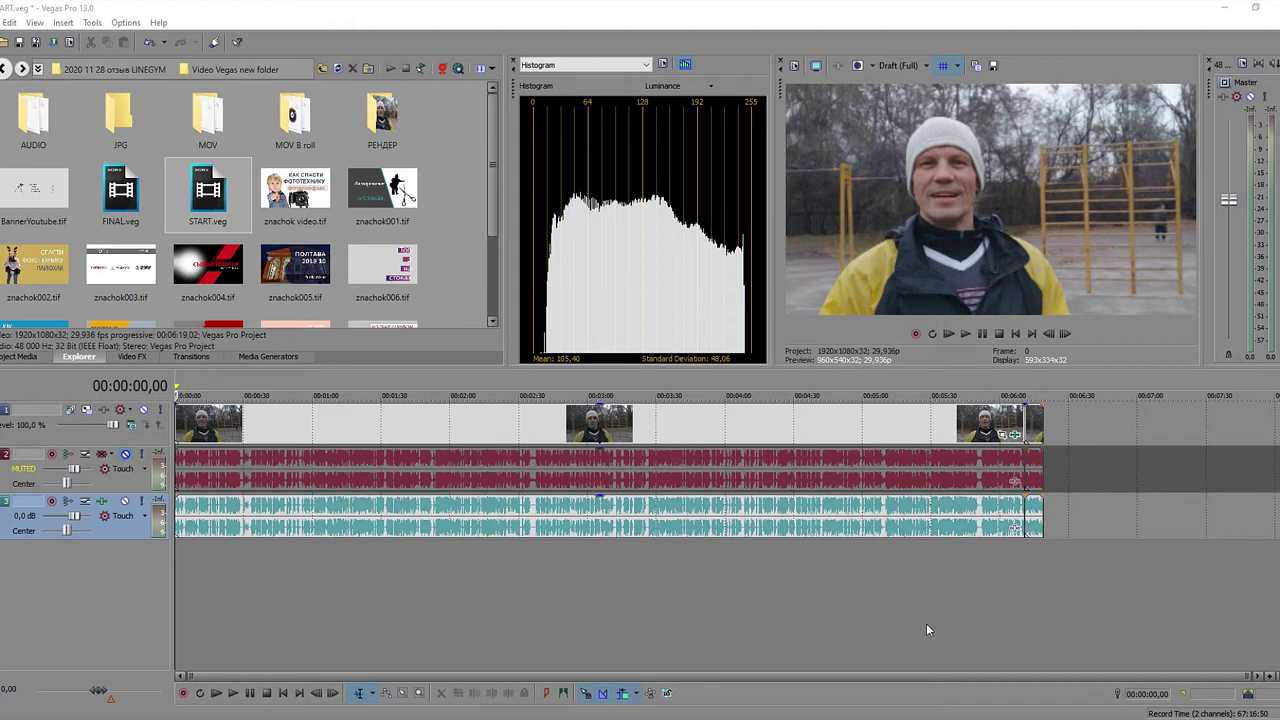
Step: Select the main video event and insert a new video track above its track
{"action": "left_click", "coordinate": [273, 421]}
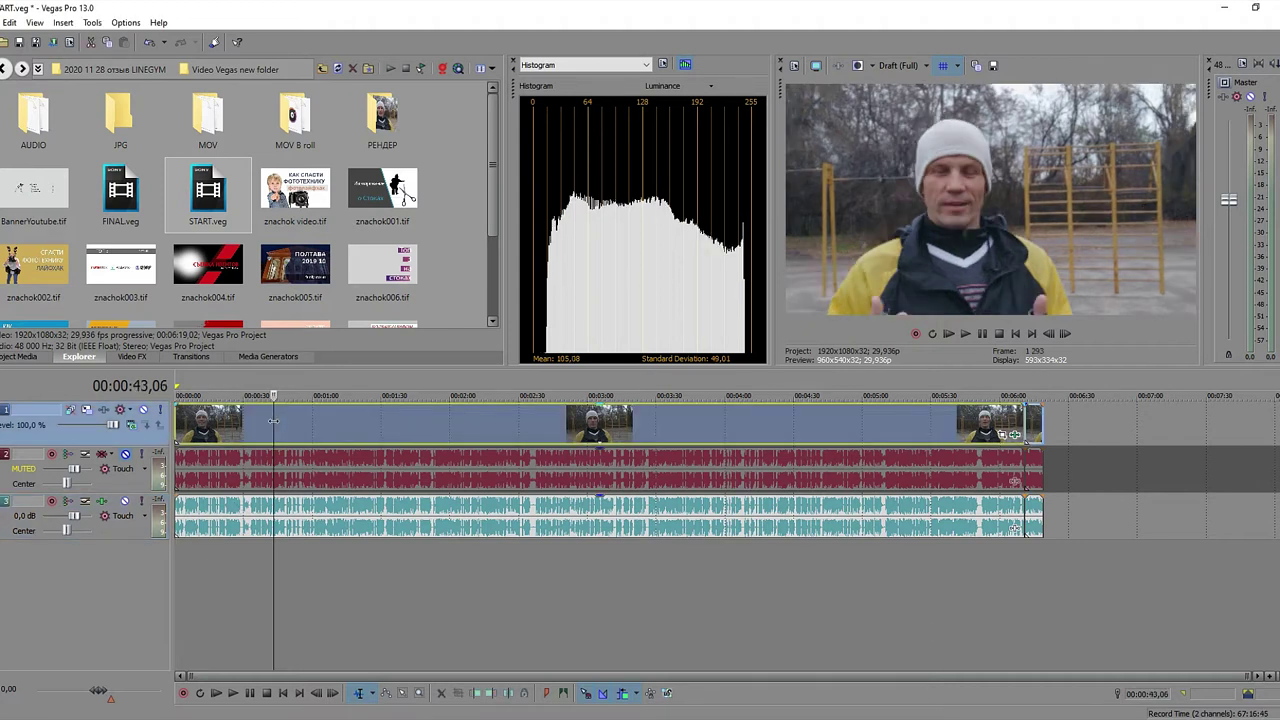
{"action": "right_click", "coordinate": [88, 438]}
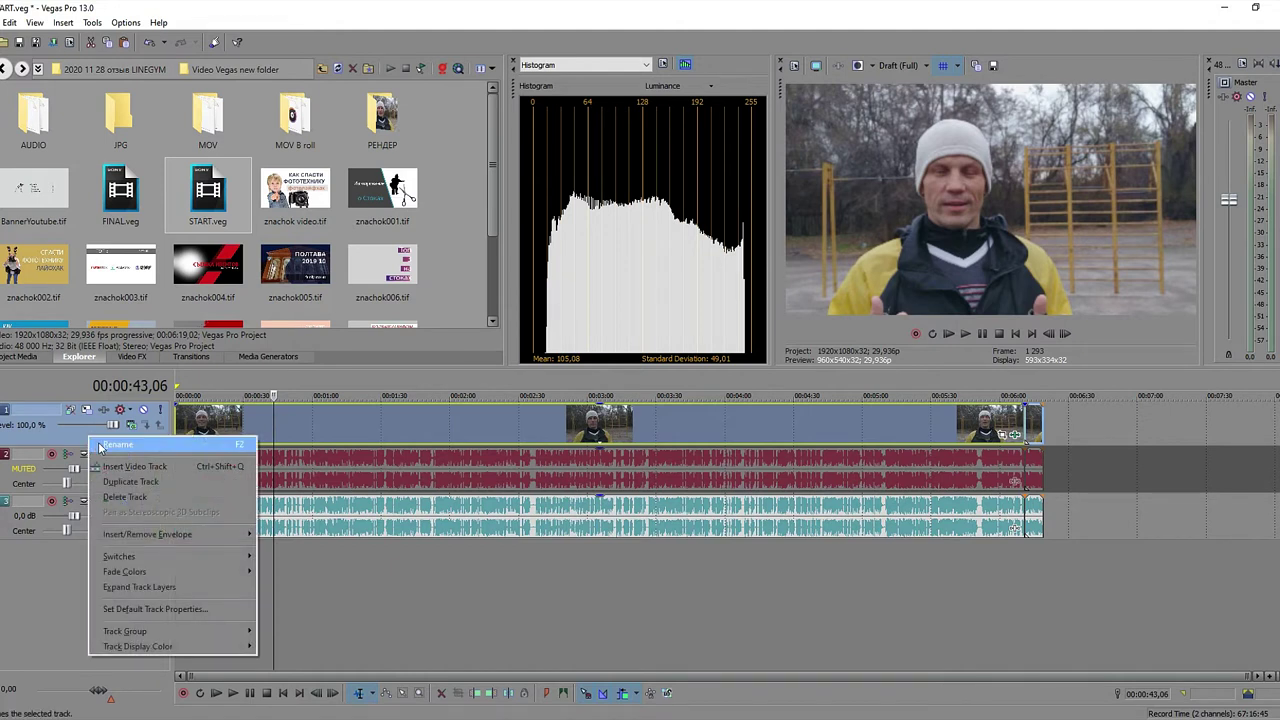
{"action": "left_click", "coordinate": [131, 467]}
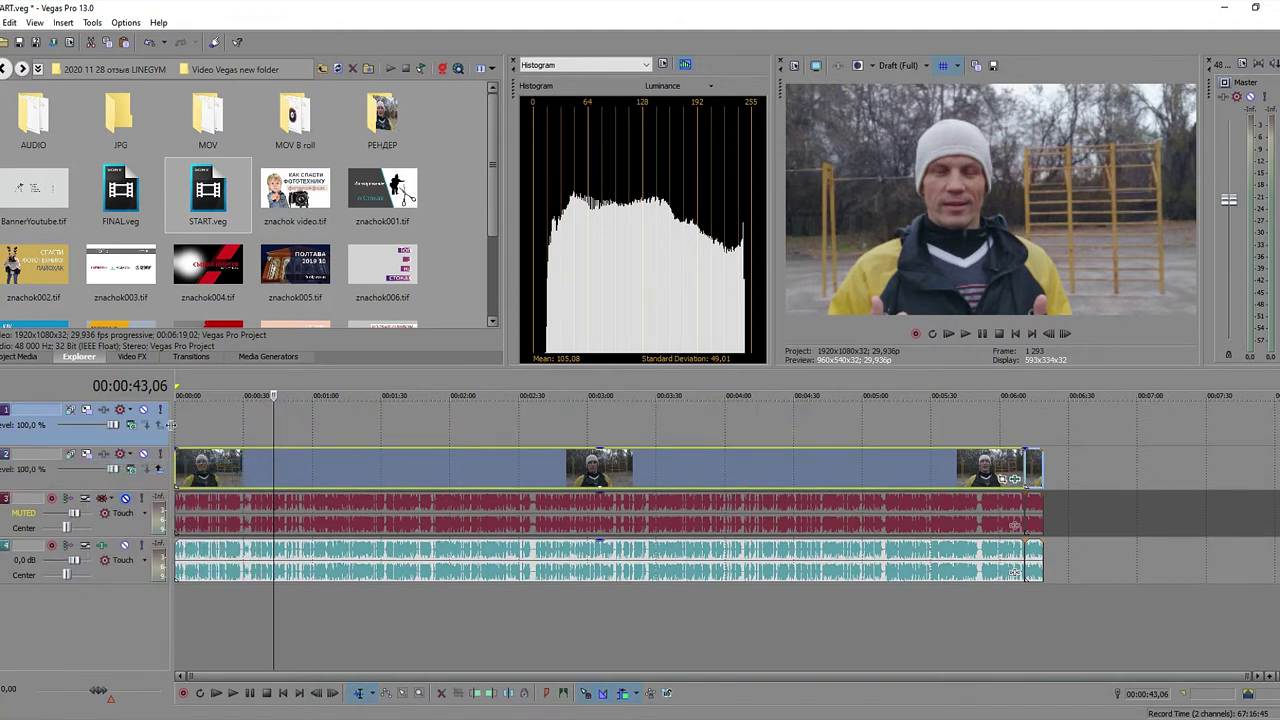
Step: Place a copy of the video footage on the new upper track, aligned with the start of the timeline
{"action": "left_click", "coordinate": [1015, 335]}
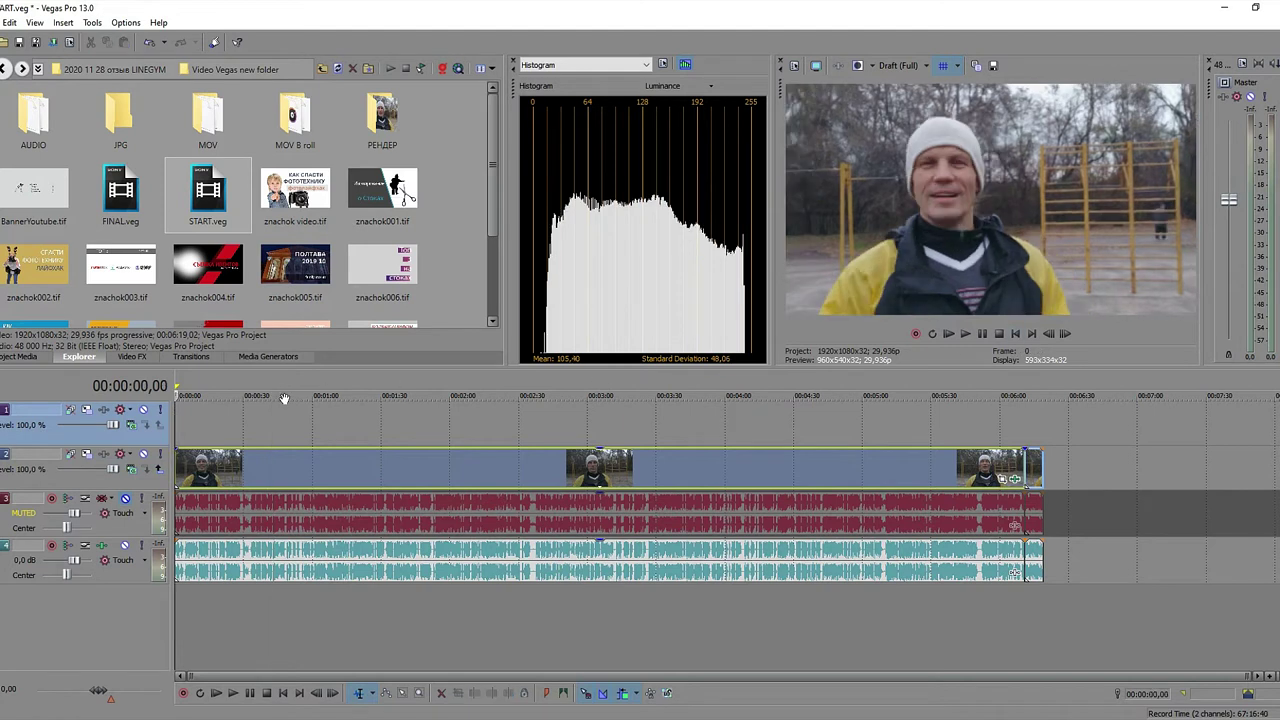
{"action": "left_click", "coordinate": [186, 424]}
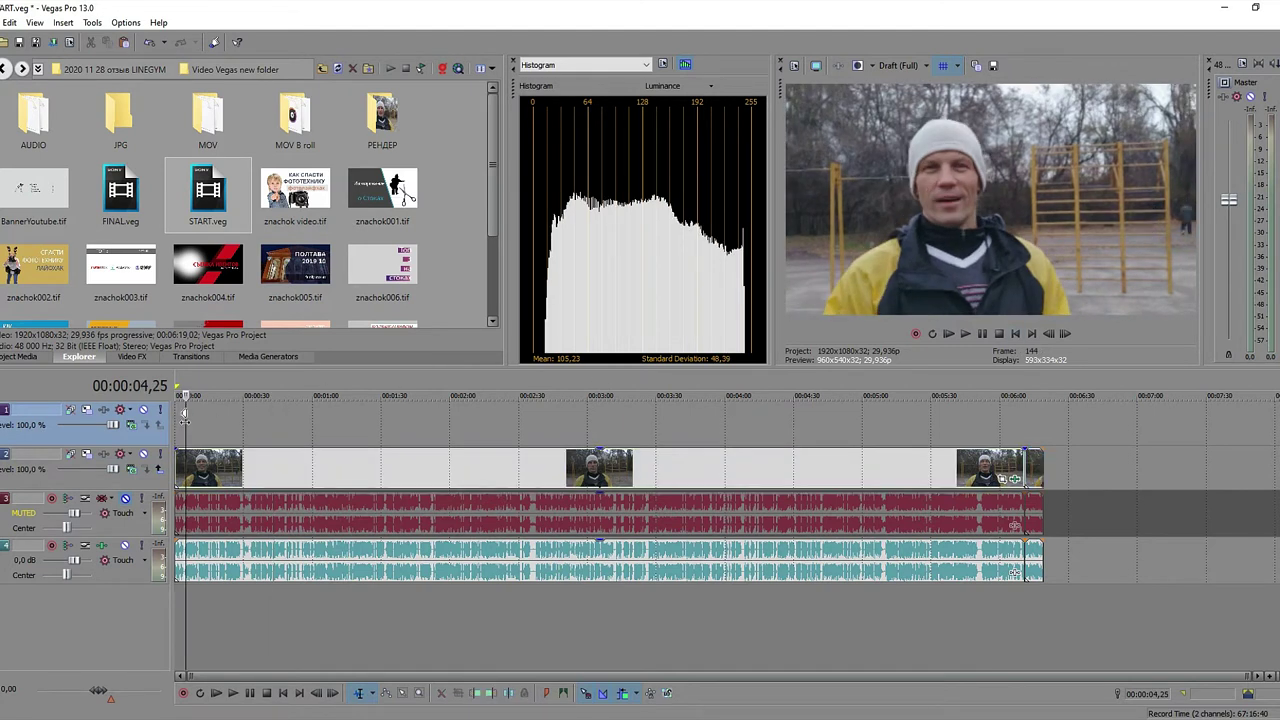
{"action": "key", "text": "ctrl+v"}
{"action": "left_click_drag", "start_coordinate": [319, 425], "coordinate": [275, 423]}
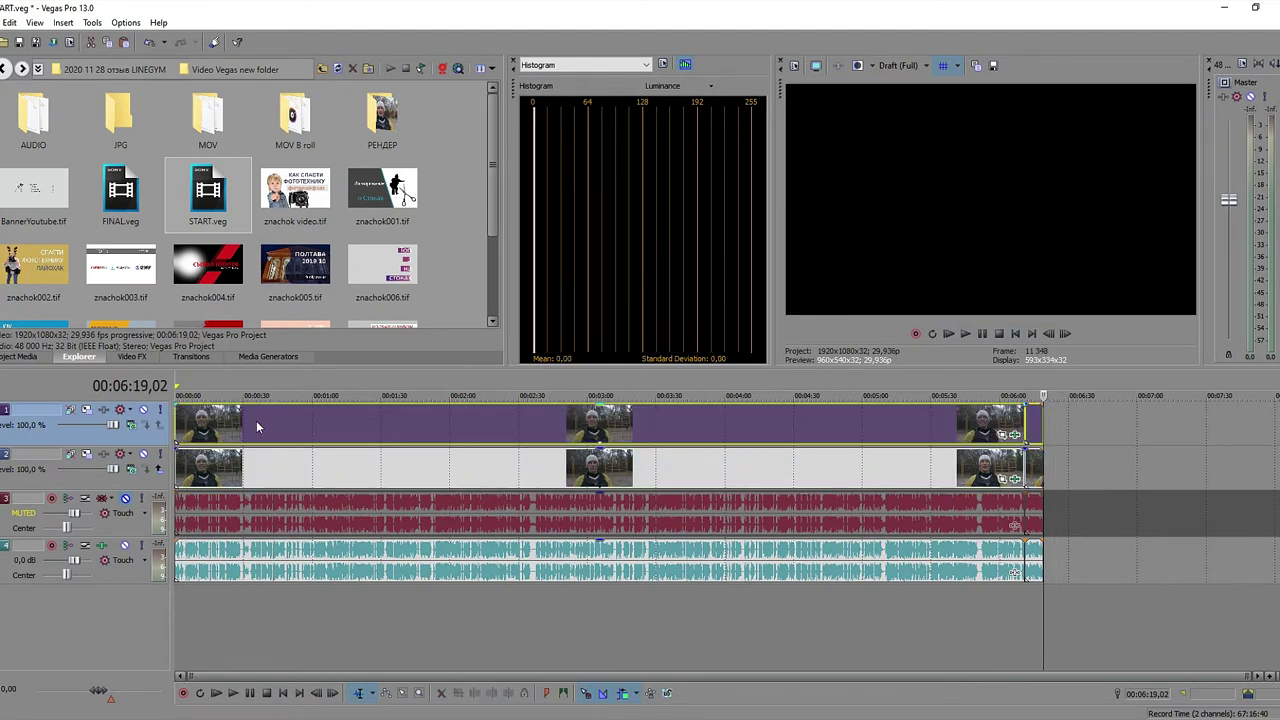
{"action": "left_click", "coordinate": [1015, 335]}
Step: Set the upper track's compositing mode to Screen and its level to 45%, checking a frame at about 2:51
{"action": "left_click", "coordinate": [568, 431]}
{"action": "left_click", "coordinate": [131, 425]}
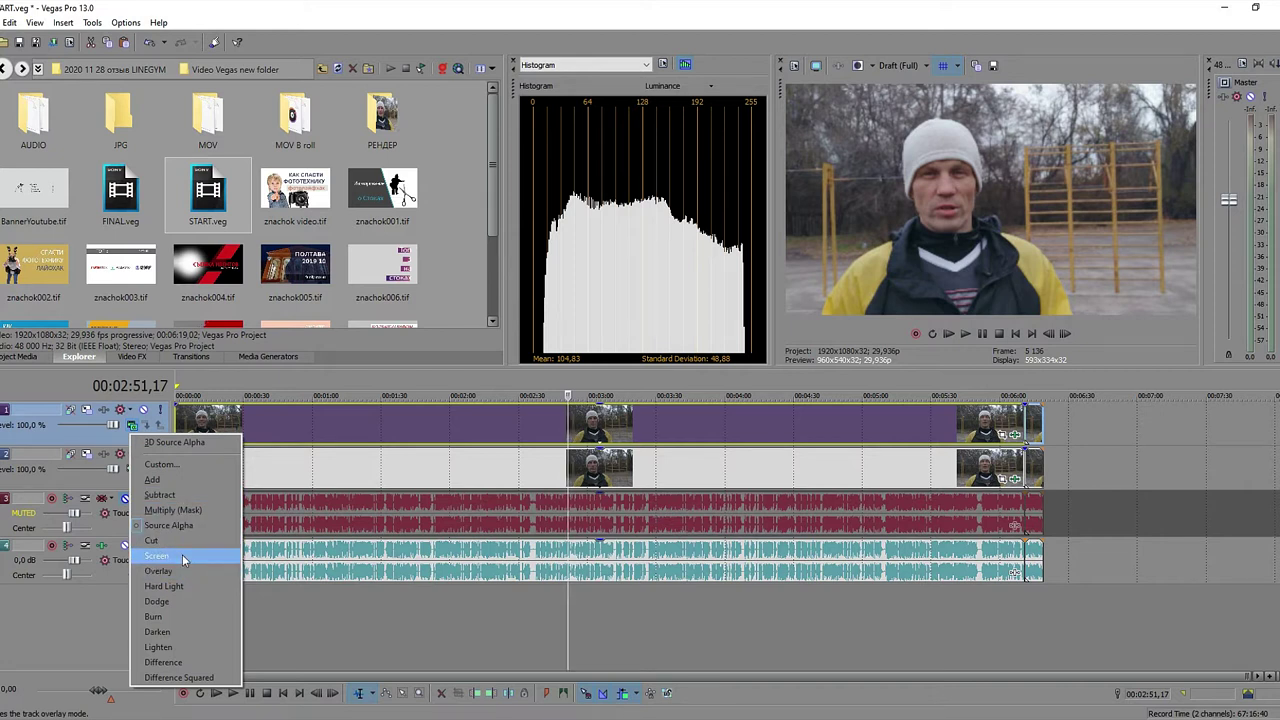
{"action": "left_click", "coordinate": [182, 555]}
{"action": "left_click_drag", "start_coordinate": [114, 426], "coordinate": [82, 428]}
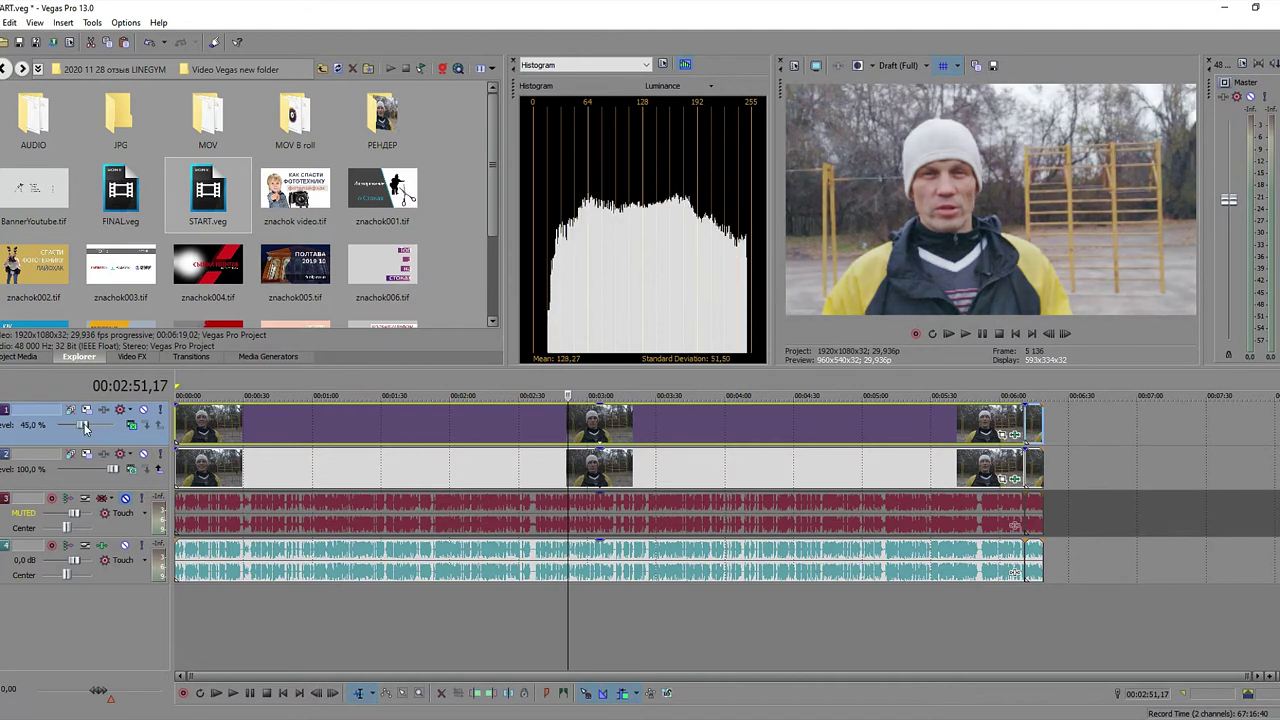
Step: Switch the upper track's compositing mode to Overlay, set its level to 38.7% and save the project
{"action": "left_click", "coordinate": [135, 427]}
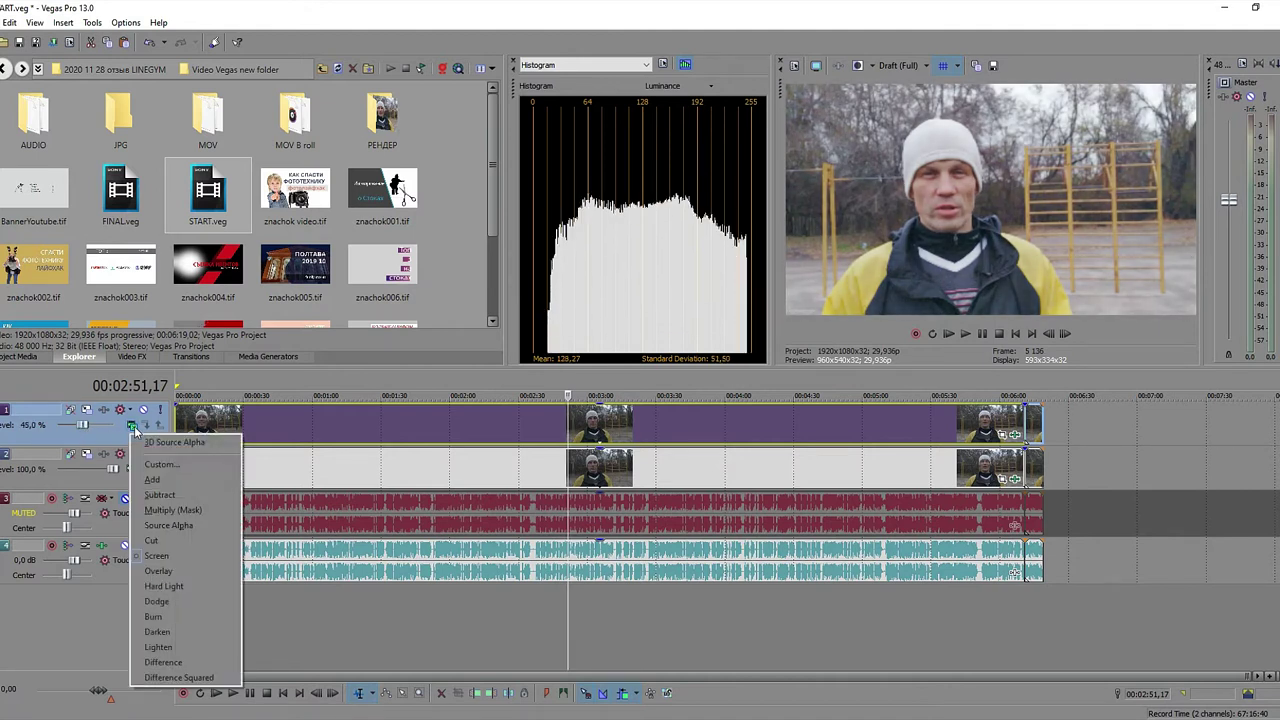
{"action": "left_click", "coordinate": [185, 565]}
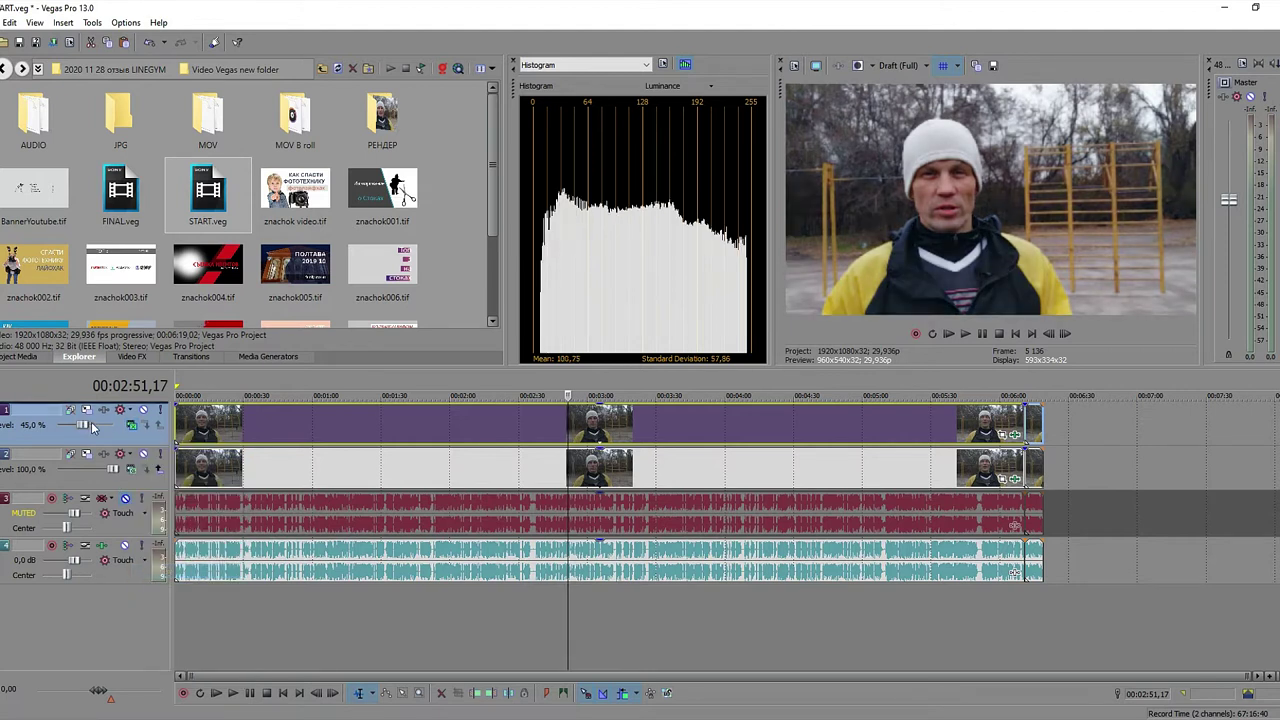
{"action": "left_click_drag", "start_coordinate": [80, 428], "coordinate": [78, 440]}
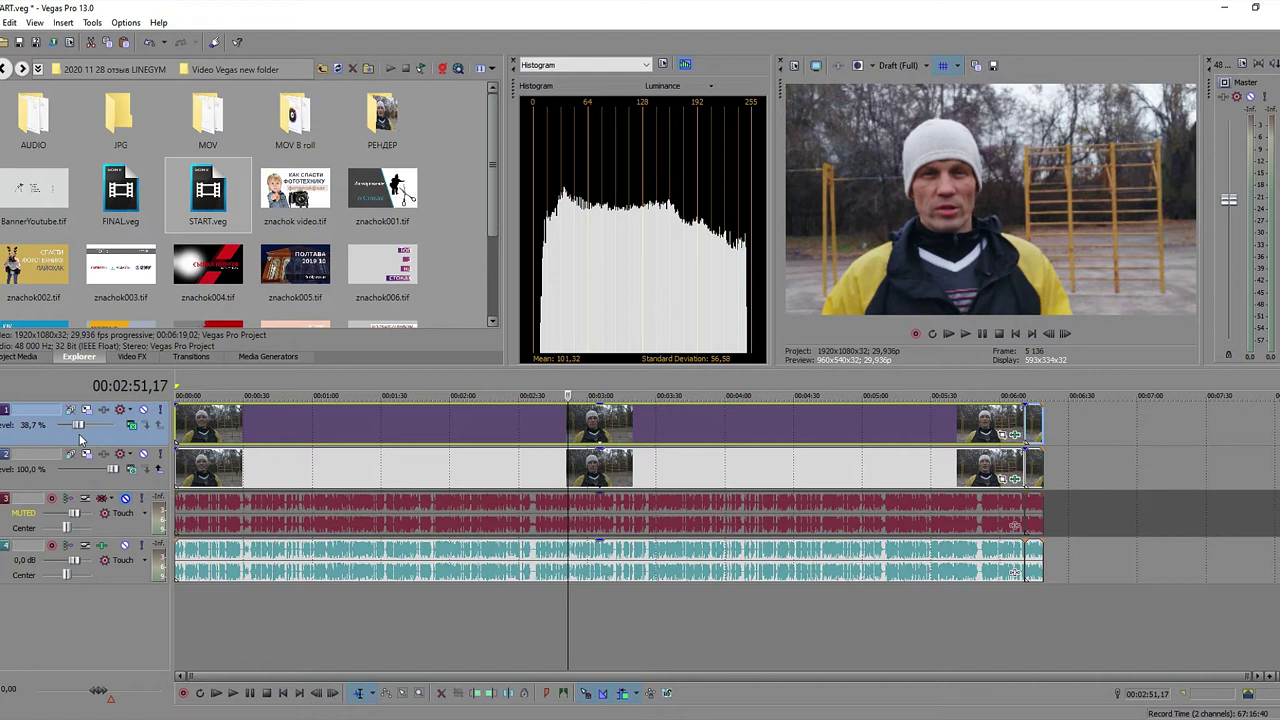
{"action": "key", "text": "ctrl+s"}
Step: Go to the frame at about 2:35 and set the upper track's level to 45%
{"action": "left_click", "coordinate": [550, 476]}
{"action": "left_click", "coordinate": [531, 420]}
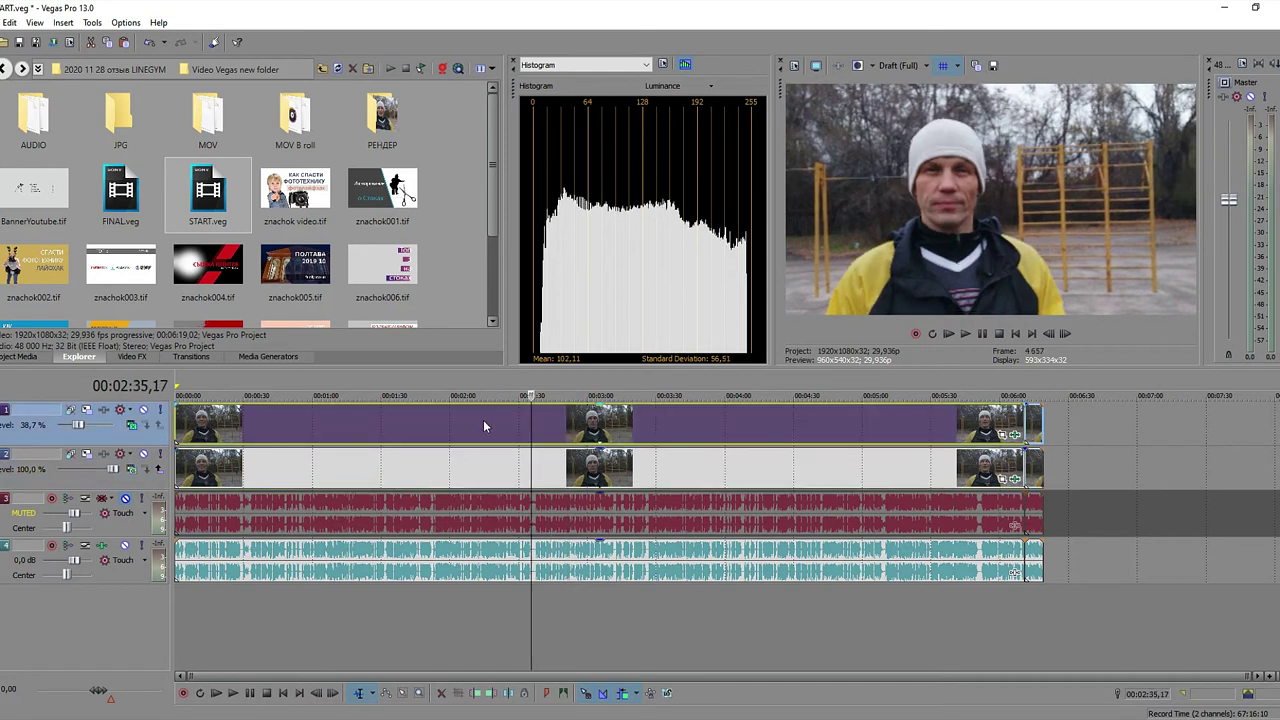
{"action": "left_click_drag", "start_coordinate": [78, 424], "coordinate": [84, 449]}
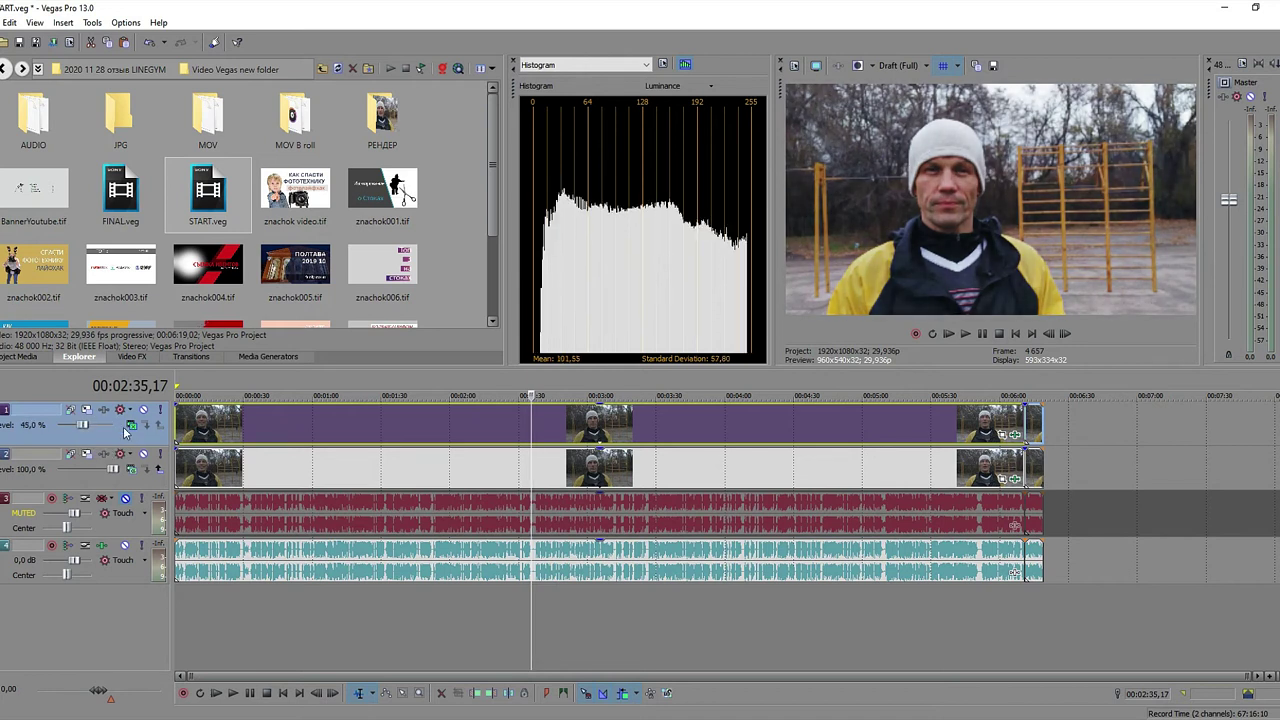
Step: Change the upper track's compositing mode to Screen and set its level to 80%
{"action": "left_click", "coordinate": [131, 425]}
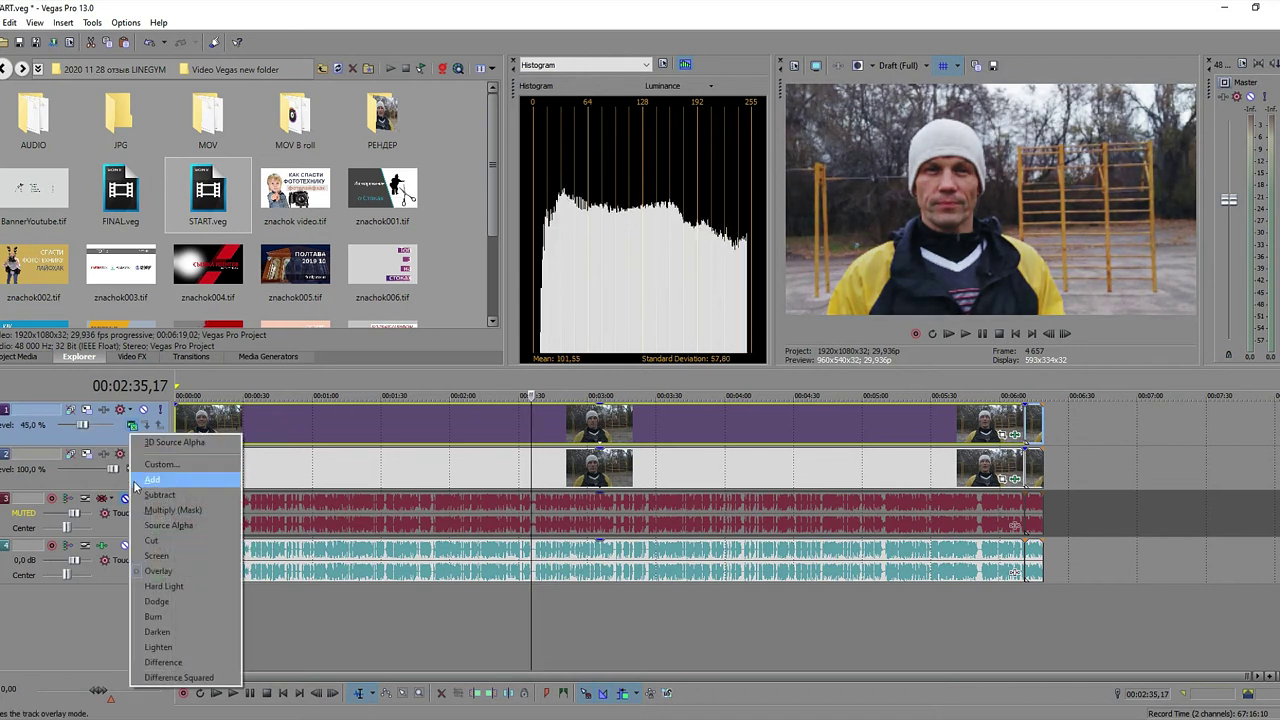
{"action": "left_click", "coordinate": [160, 556]}
{"action": "left_click_drag", "start_coordinate": [84, 425], "coordinate": [106, 428]}
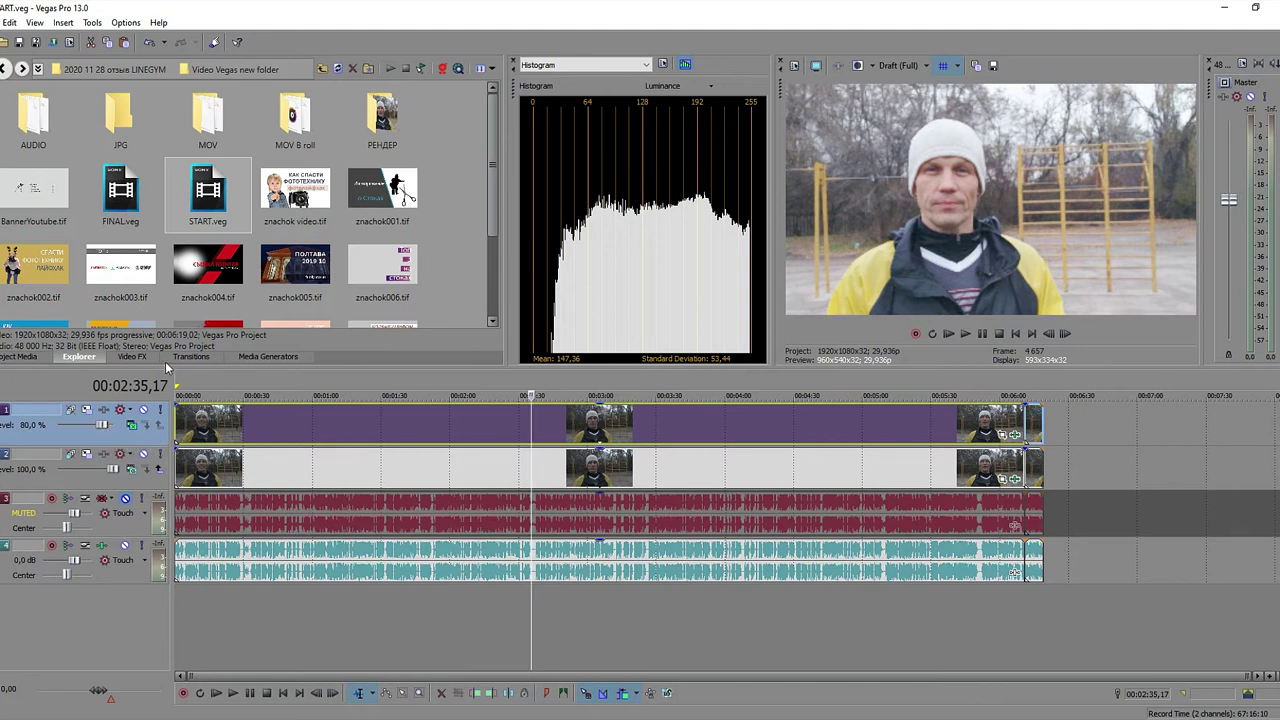
Step: Open the FINAL.veg project and look over the effects applied to its video track
{"action": "right_click", "coordinate": [123, 193]}
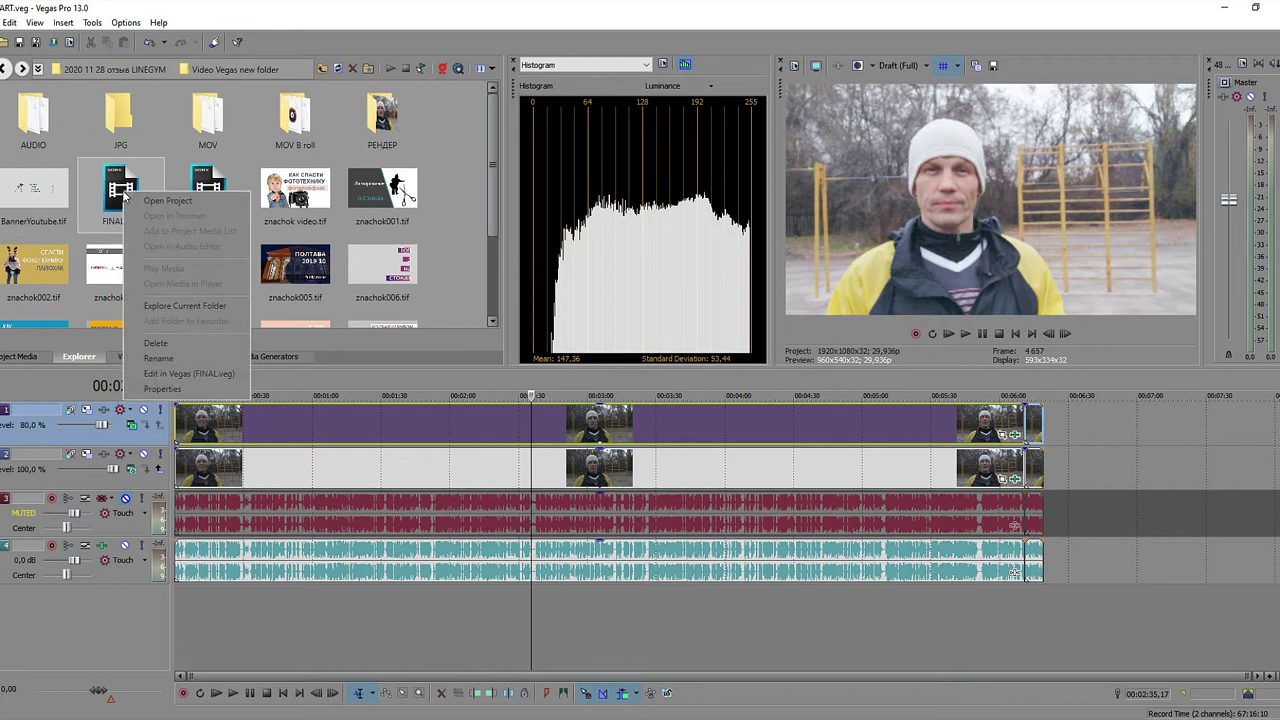
{"action": "left_click", "coordinate": [153, 203]}
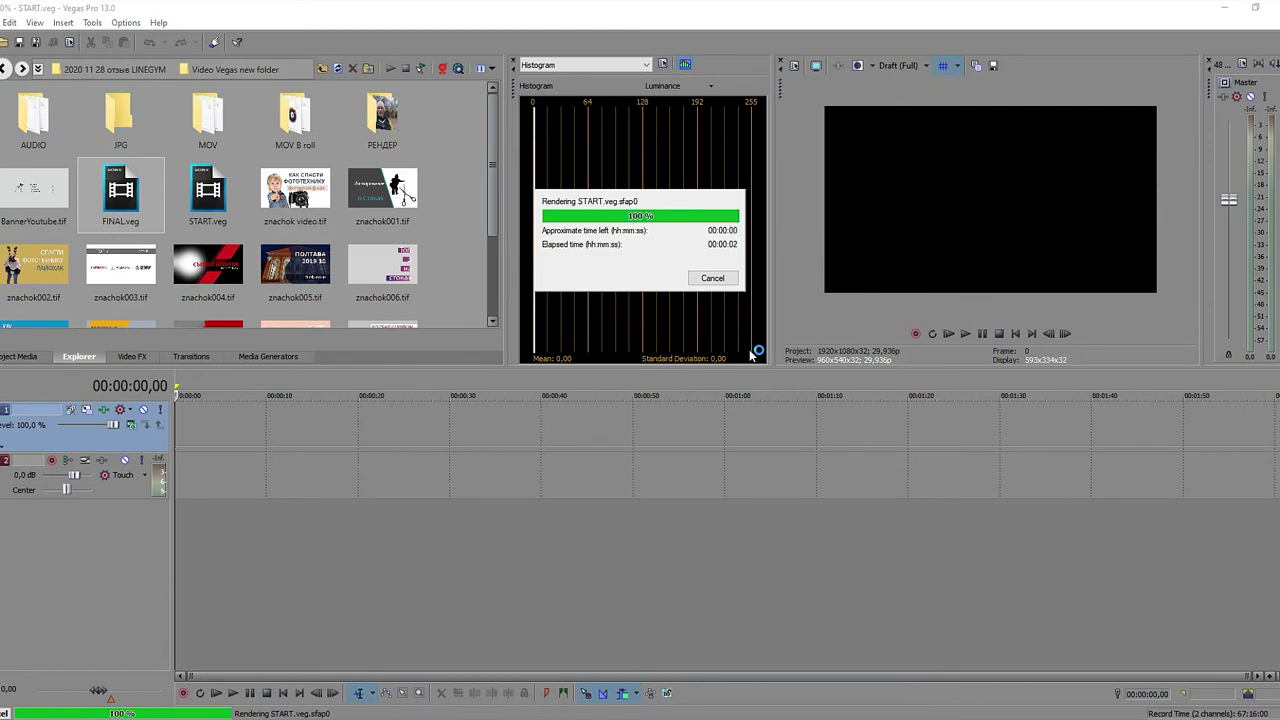
{"action": "left_click", "coordinate": [104, 410]}
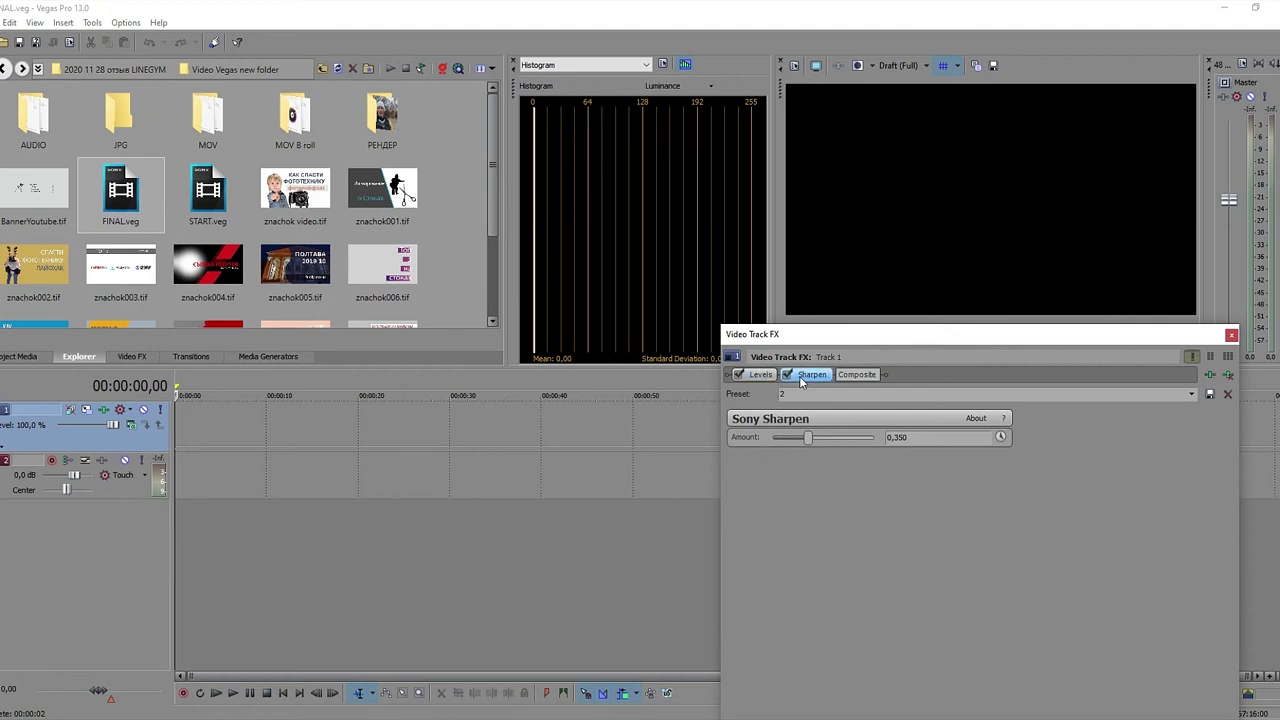
{"action": "left_click", "coordinate": [1231, 335]}
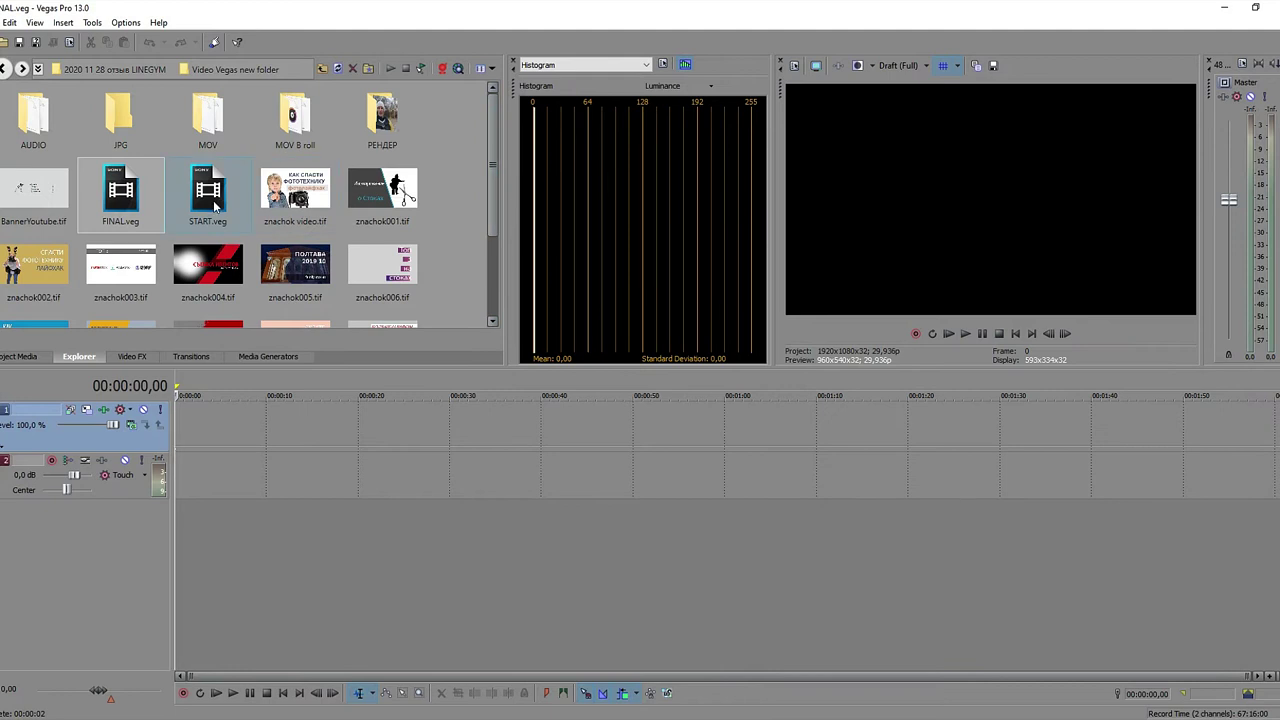
Step: Nest the START.veg project at the beginning of the timeline and preview frames at about 1:59 and 1:37
{"action": "left_click_drag", "start_coordinate": [214, 205], "coordinate": [175, 441]}
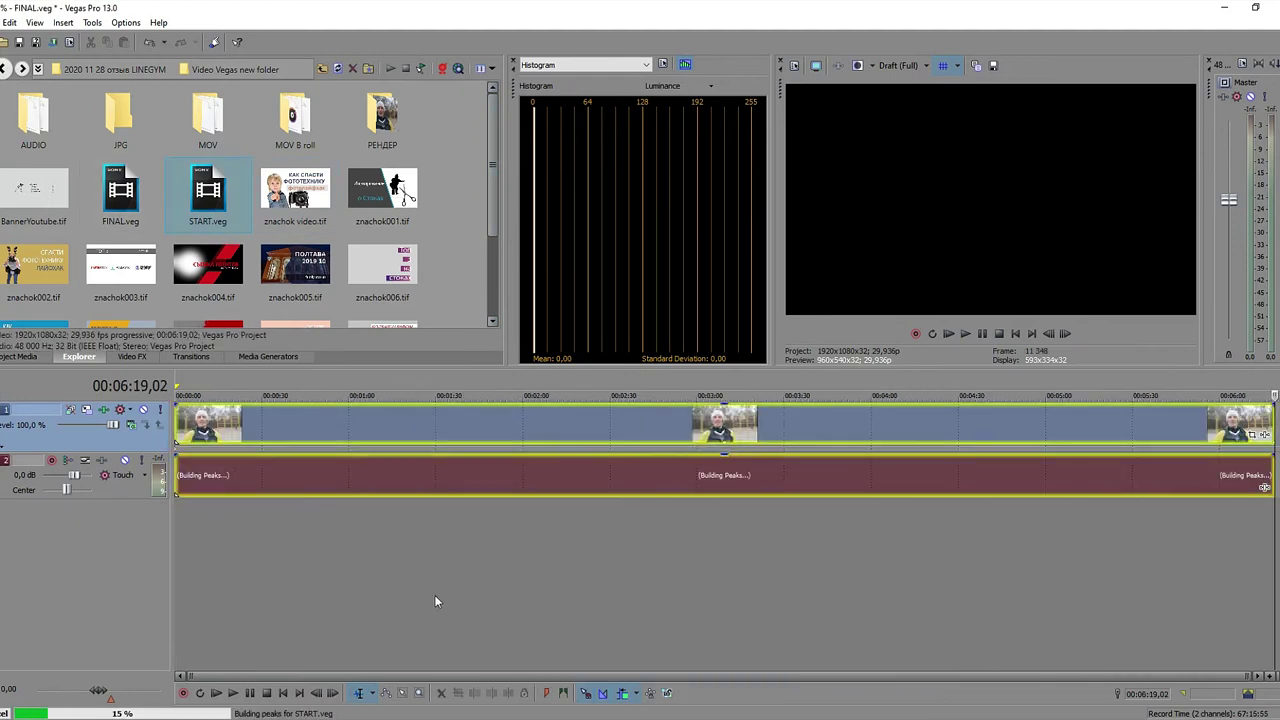
{"action": "left_click", "coordinate": [695, 428]}
{"action": "left_click", "coordinate": [519, 431]}
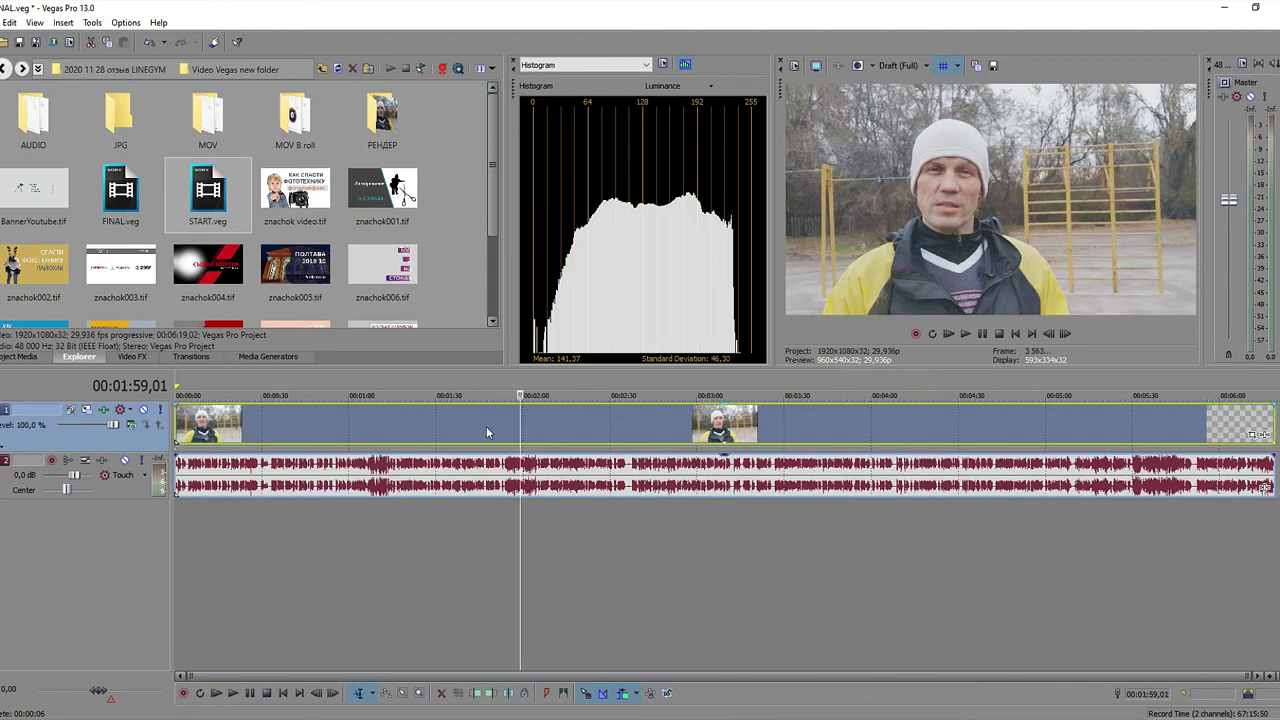
{"action": "left_click", "coordinate": [458, 432]}
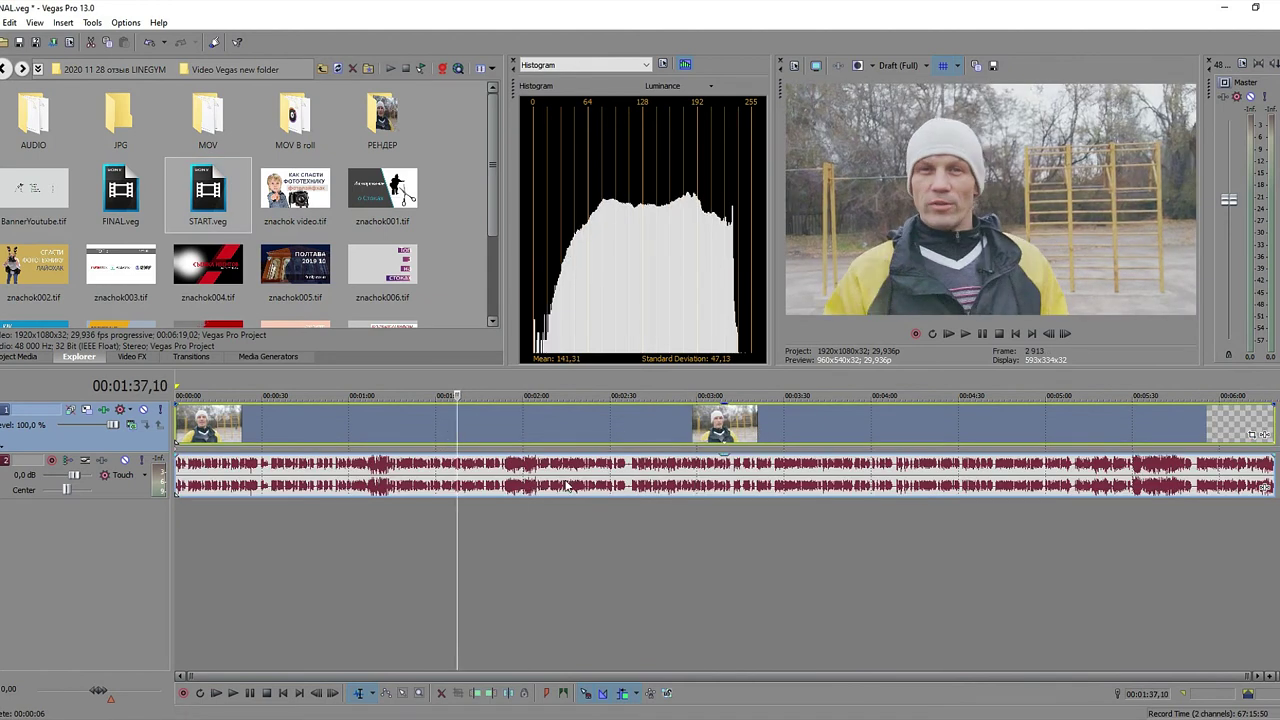
Step: Compare the picture with the track's Levels effect off and on, and review the Levels and Sharpen settings
{"action": "left_click", "coordinate": [105, 411]}
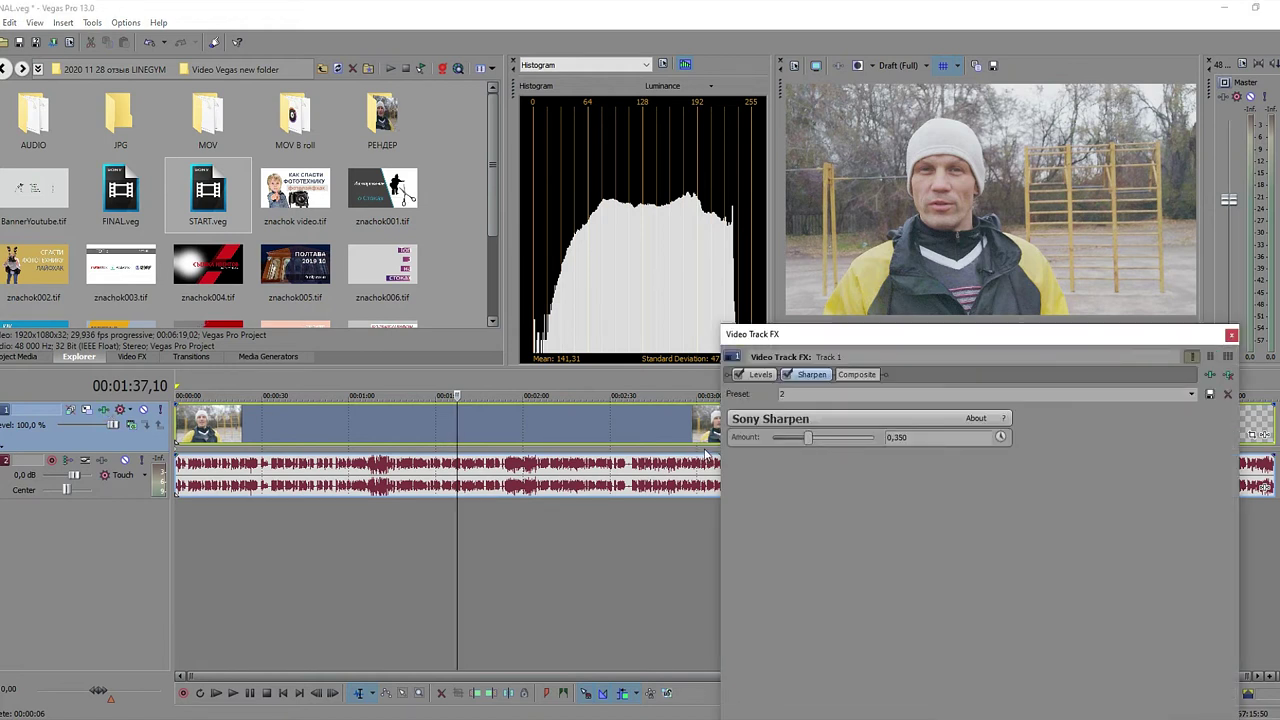
{"action": "left_click", "coordinate": [738, 374]}
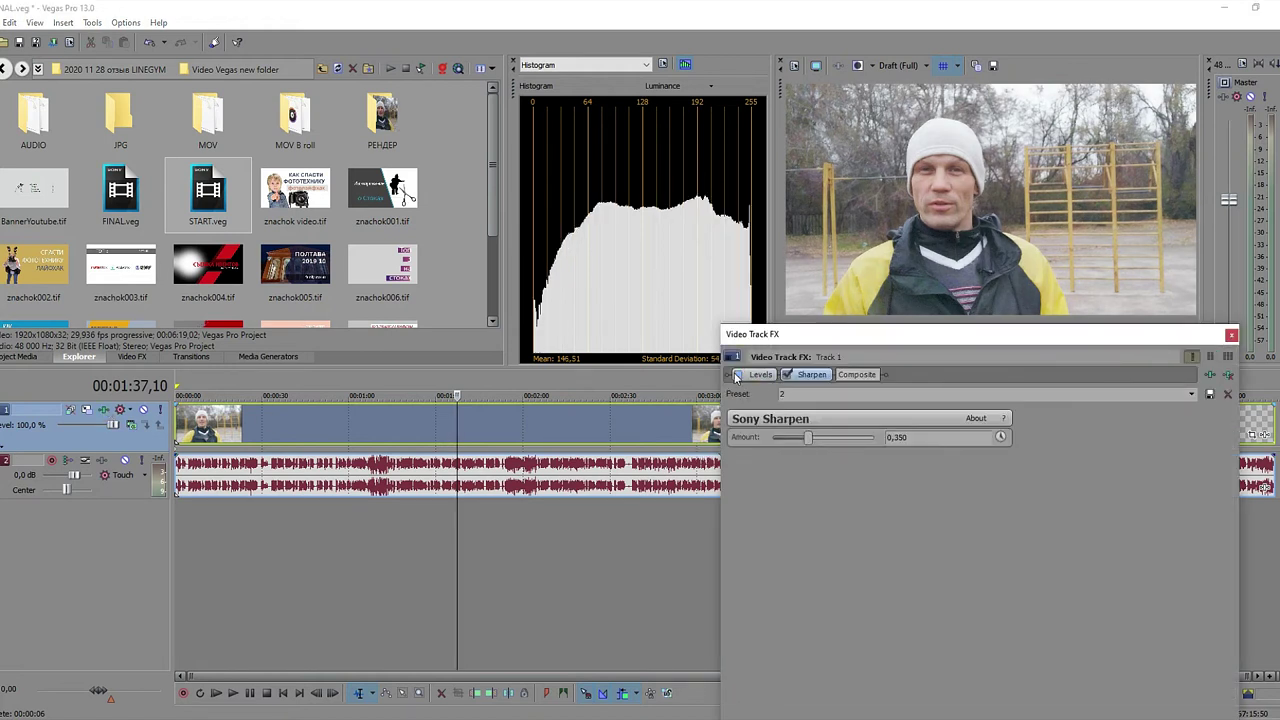
{"action": "left_click", "coordinate": [738, 375]}
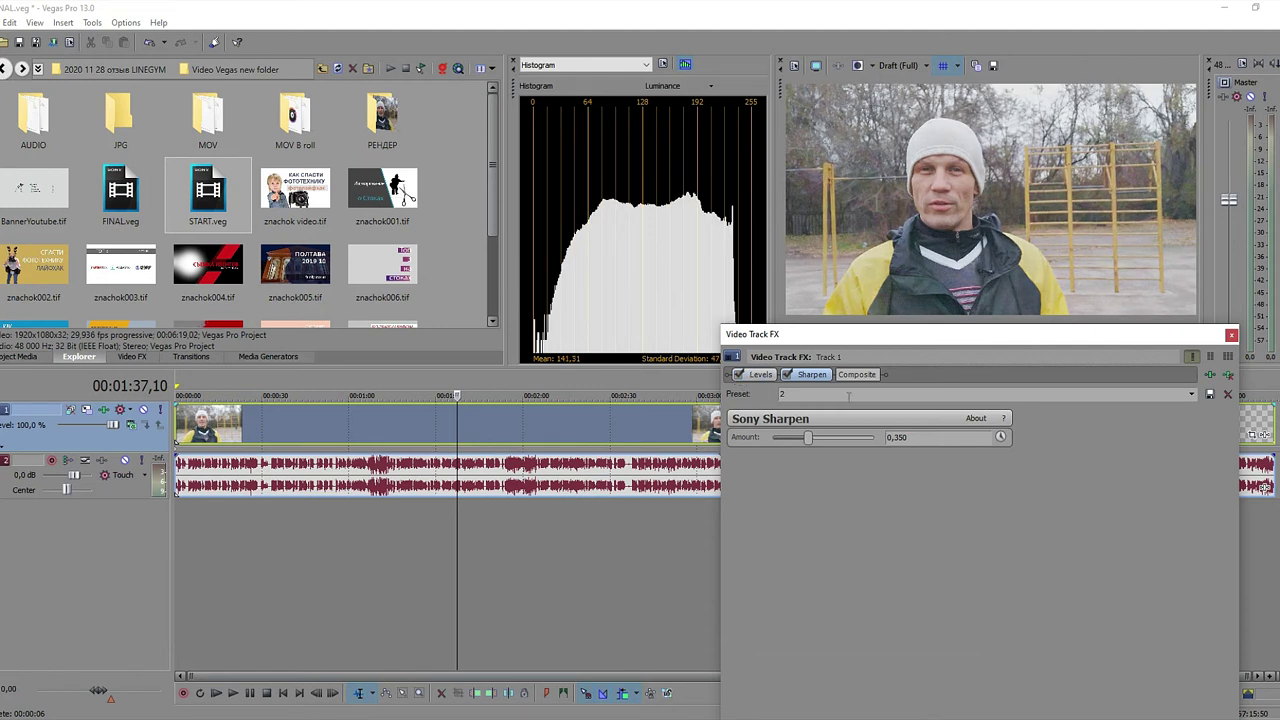
{"action": "left_click", "coordinate": [762, 375]}
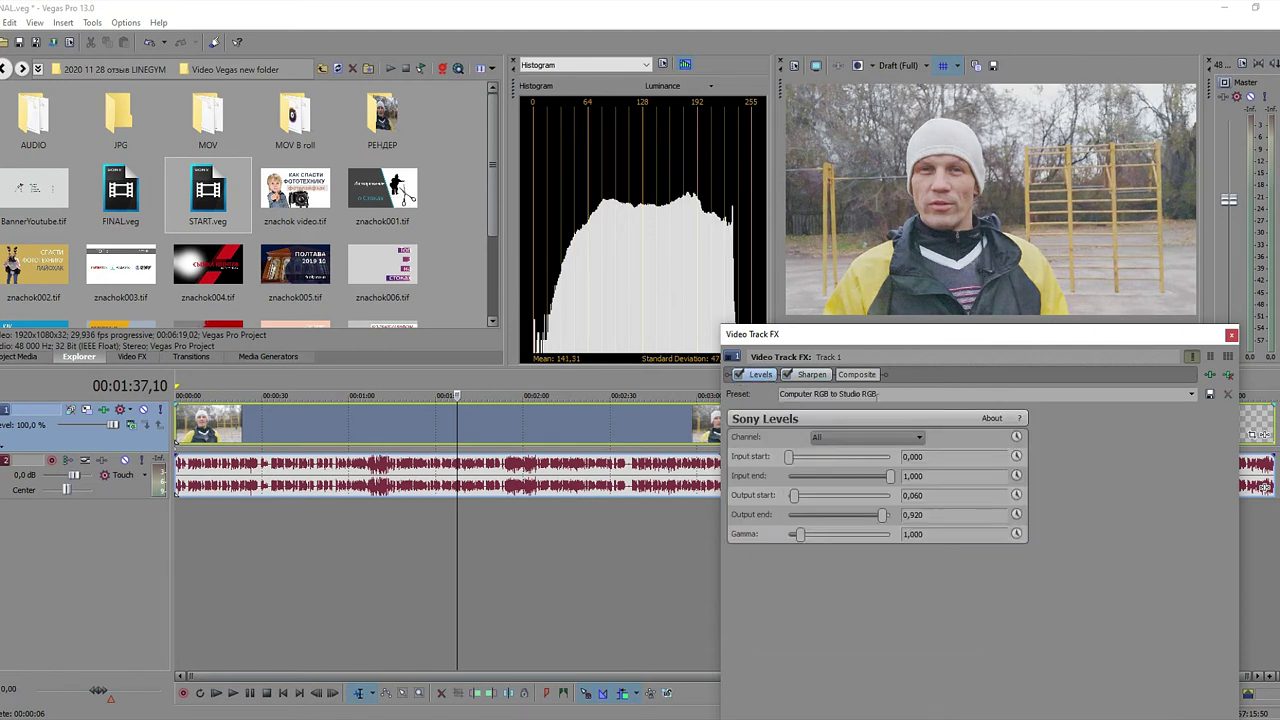
{"action": "left_click", "coordinate": [812, 376]}
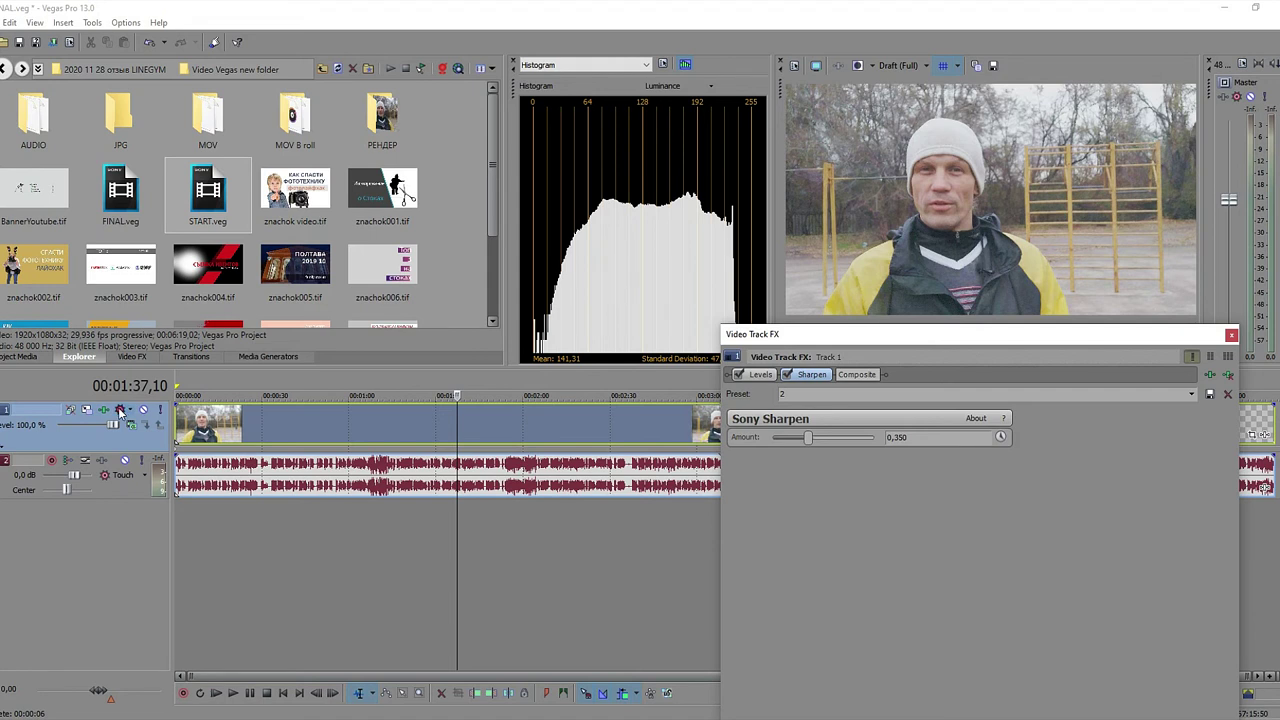
{"action": "left_click", "coordinate": [1231, 334]}
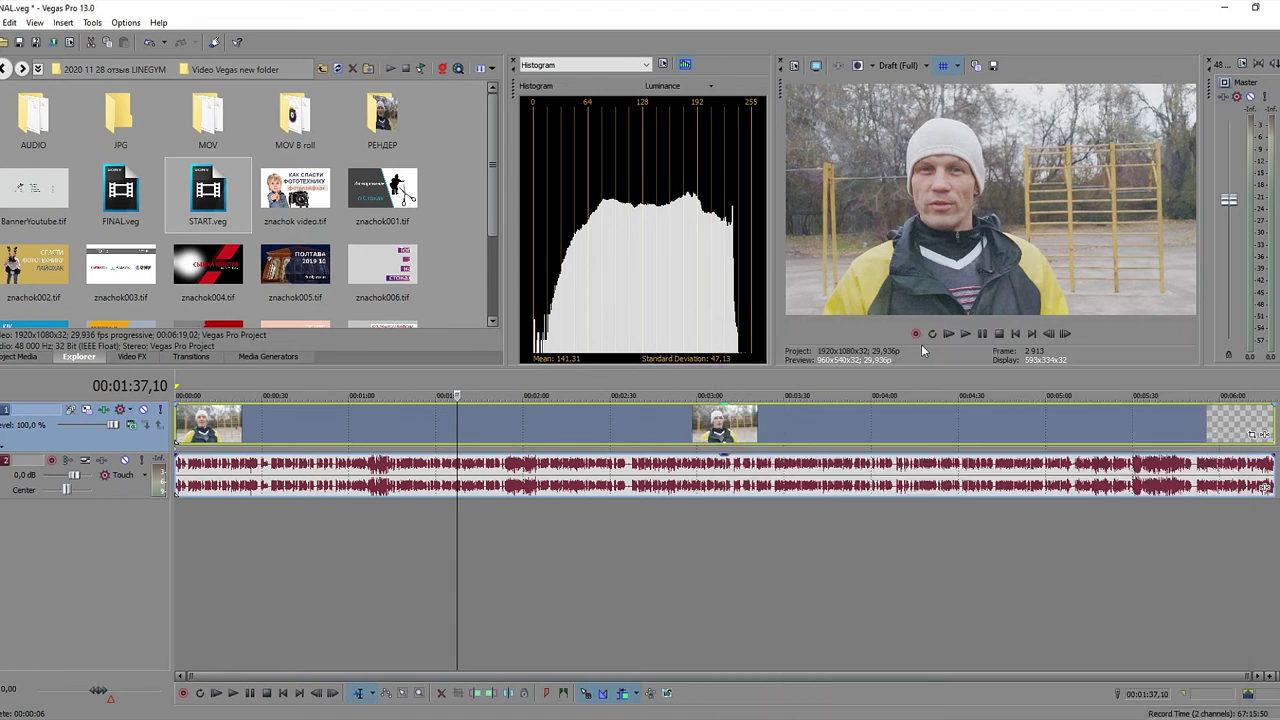
Step: Review the video track's effects once more and check the picture at about 0:29 and 3:08
{"action": "left_click", "coordinate": [104, 411]}
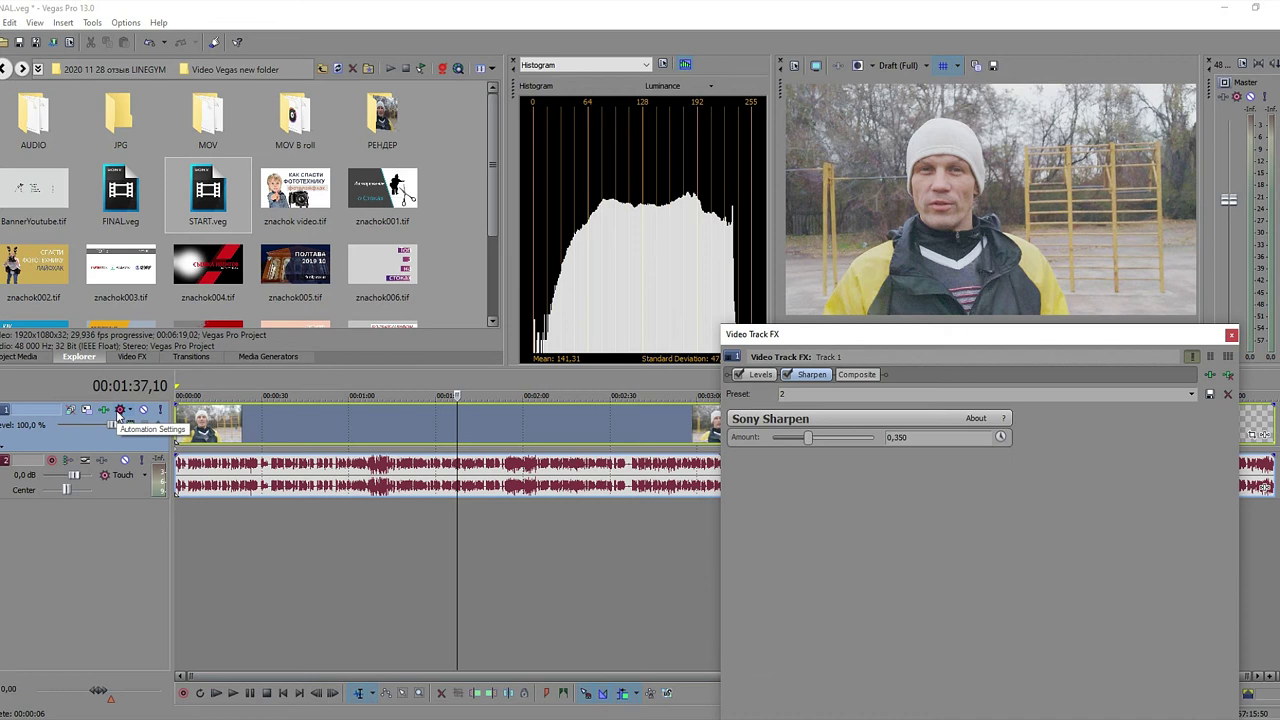
{"action": "left_click", "coordinate": [259, 414]}
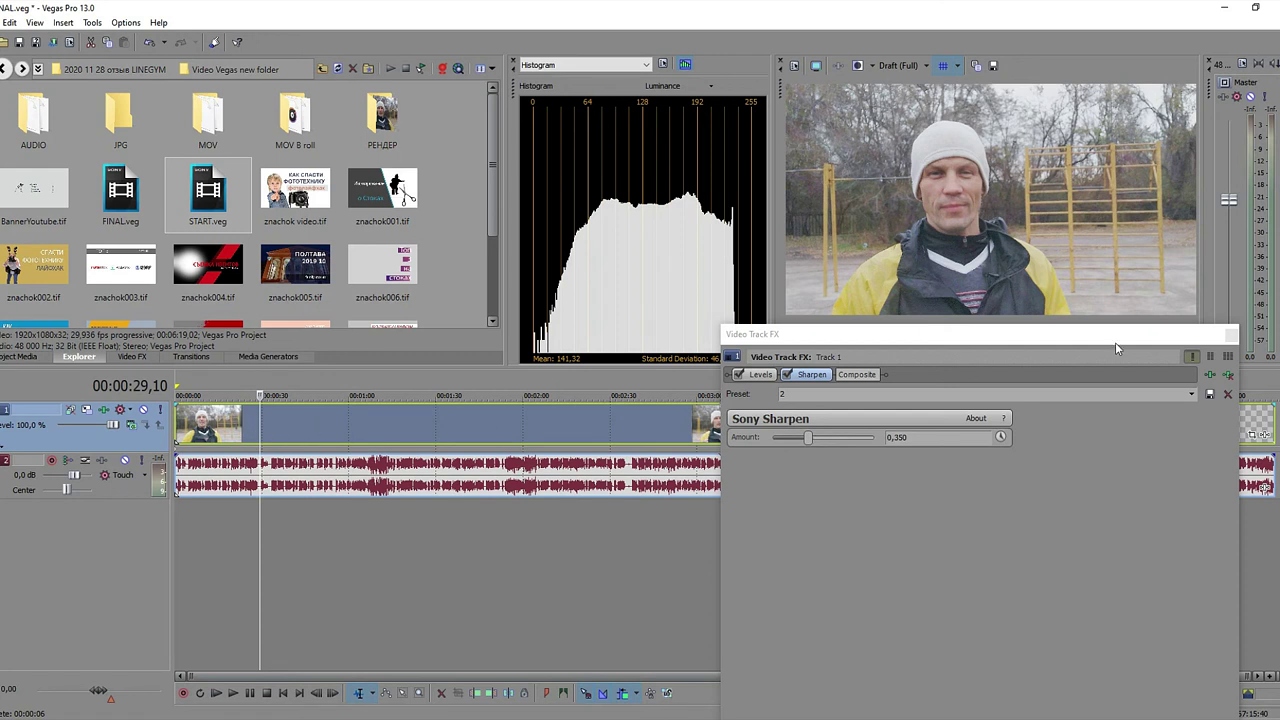
{"action": "left_click", "coordinate": [1231, 334]}
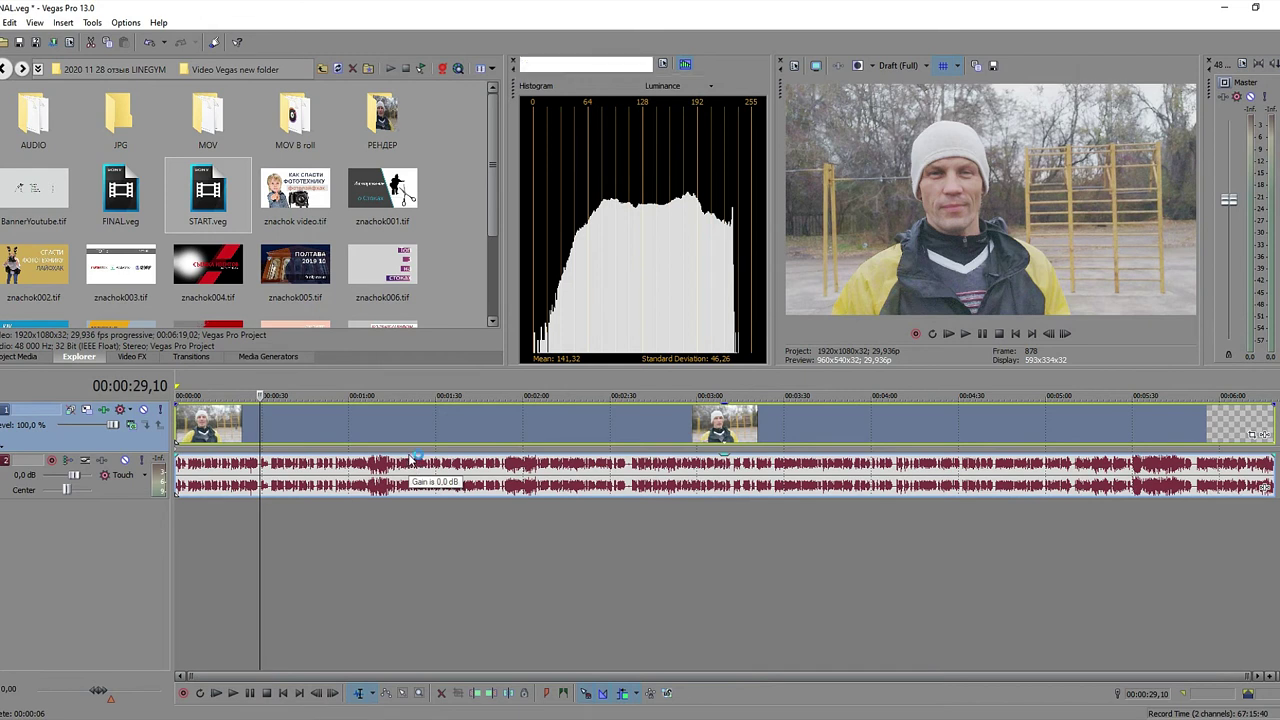
{"action": "left_click", "coordinate": [723, 427]}
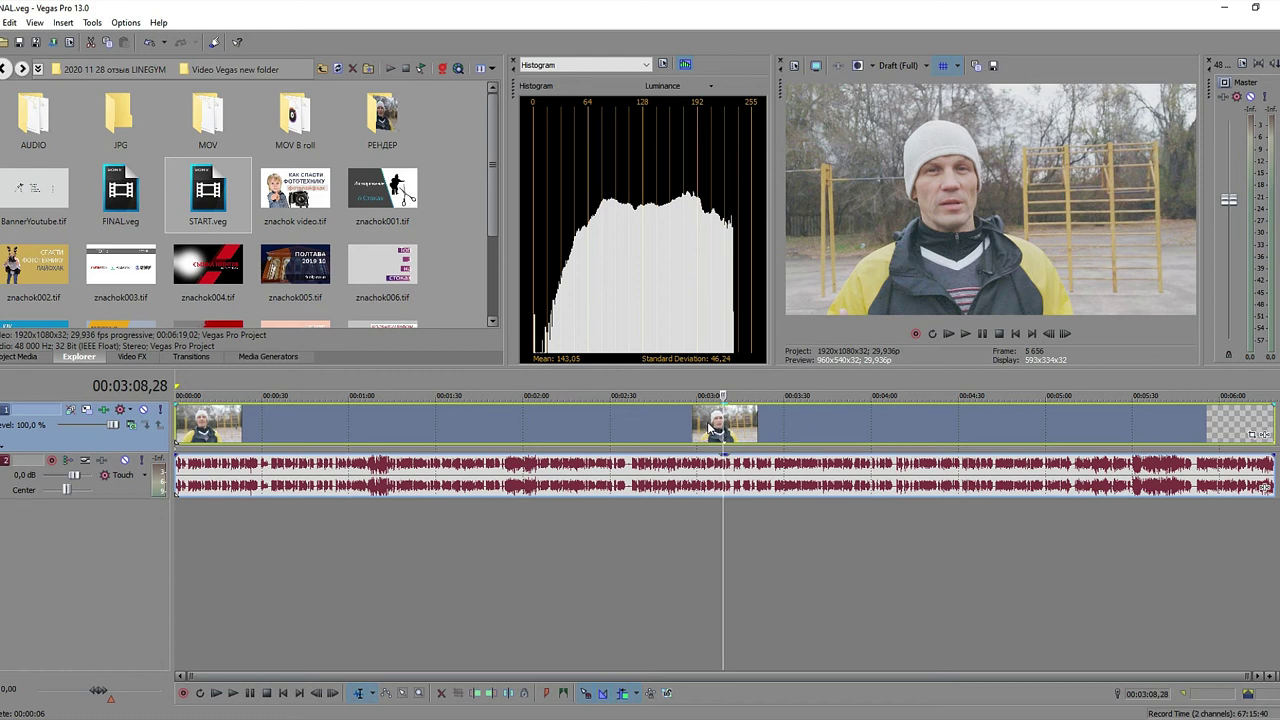
Step: Reopen the START.veg project and go to the frame at about 0:54
{"action": "right_click", "coordinate": [211, 190]}
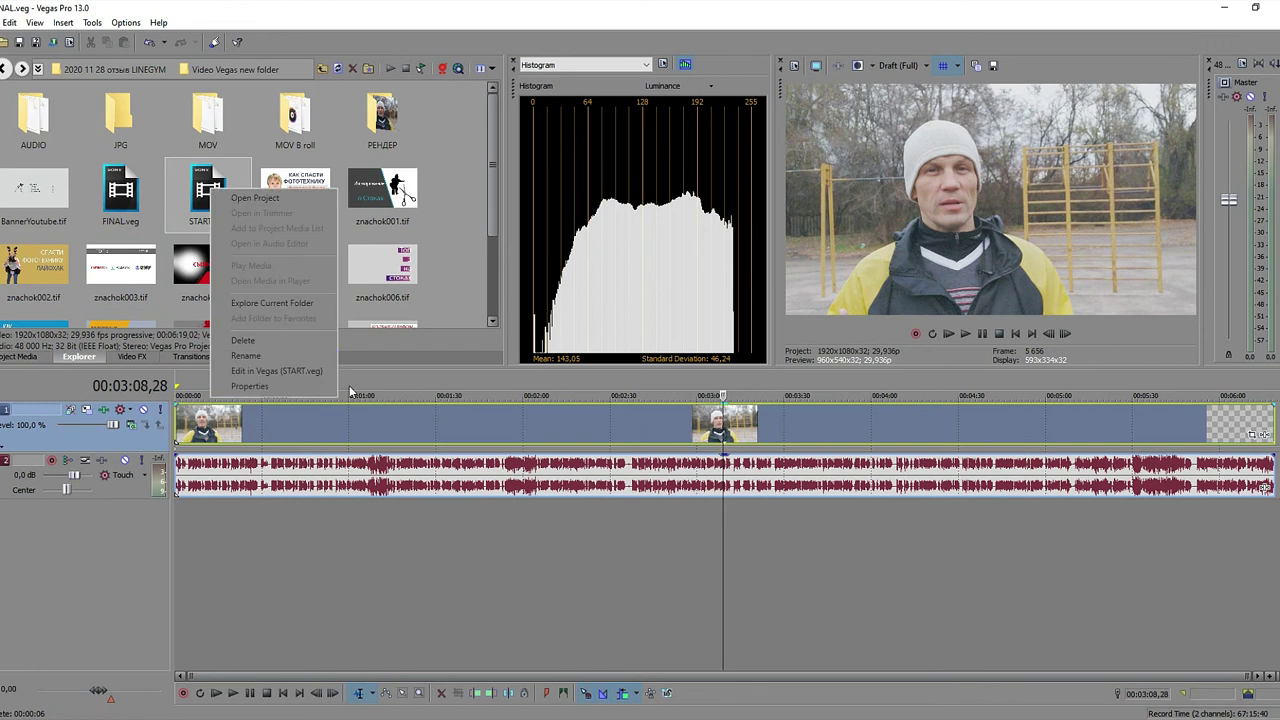
{"action": "left_click", "coordinate": [303, 196]}
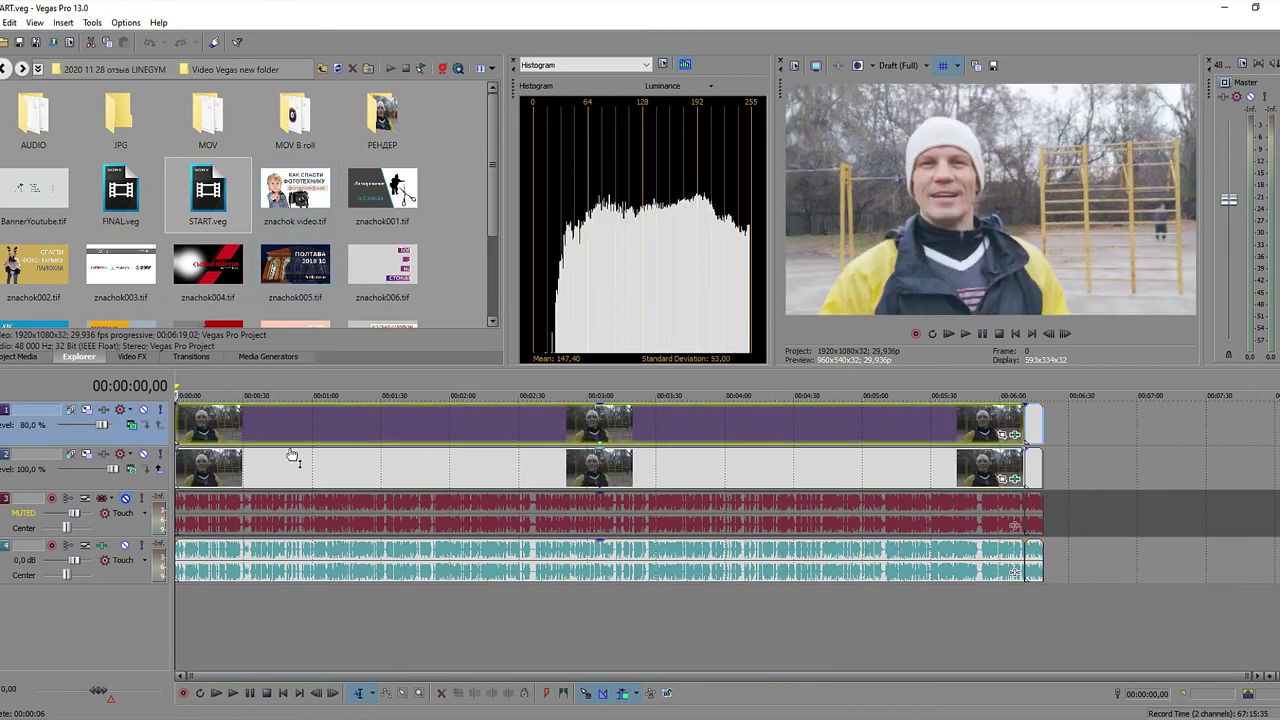
{"action": "left_click", "coordinate": [299, 430]}
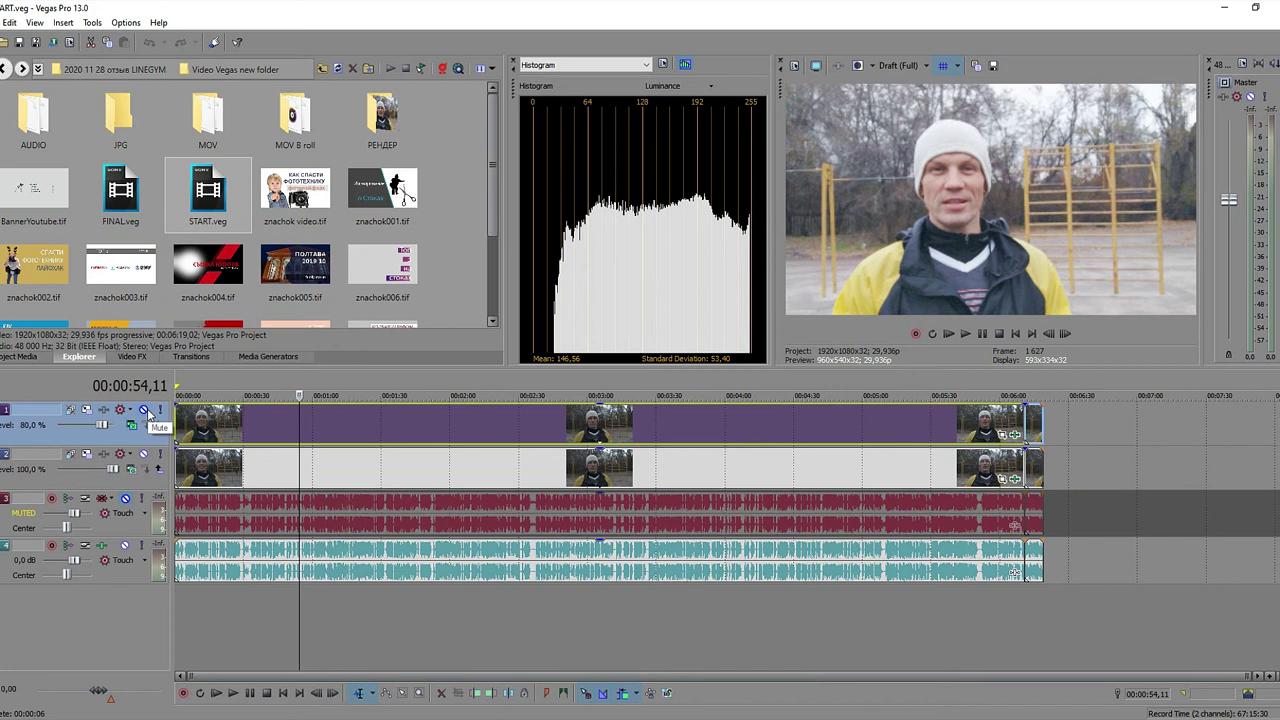
Step: Mute the upper duplicated video track in START.veg and open the FINAL.veg project
{"action": "left_click", "coordinate": [145, 411]}
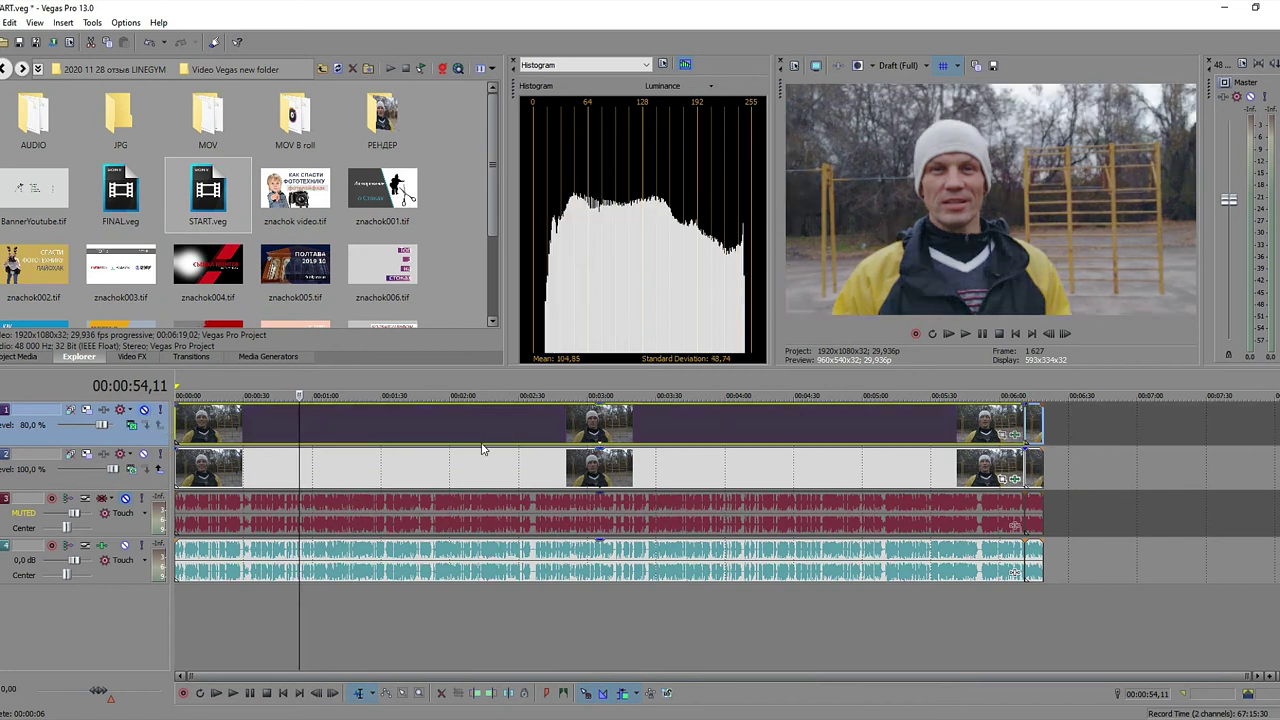
{"action": "right_click", "coordinate": [131, 199]}
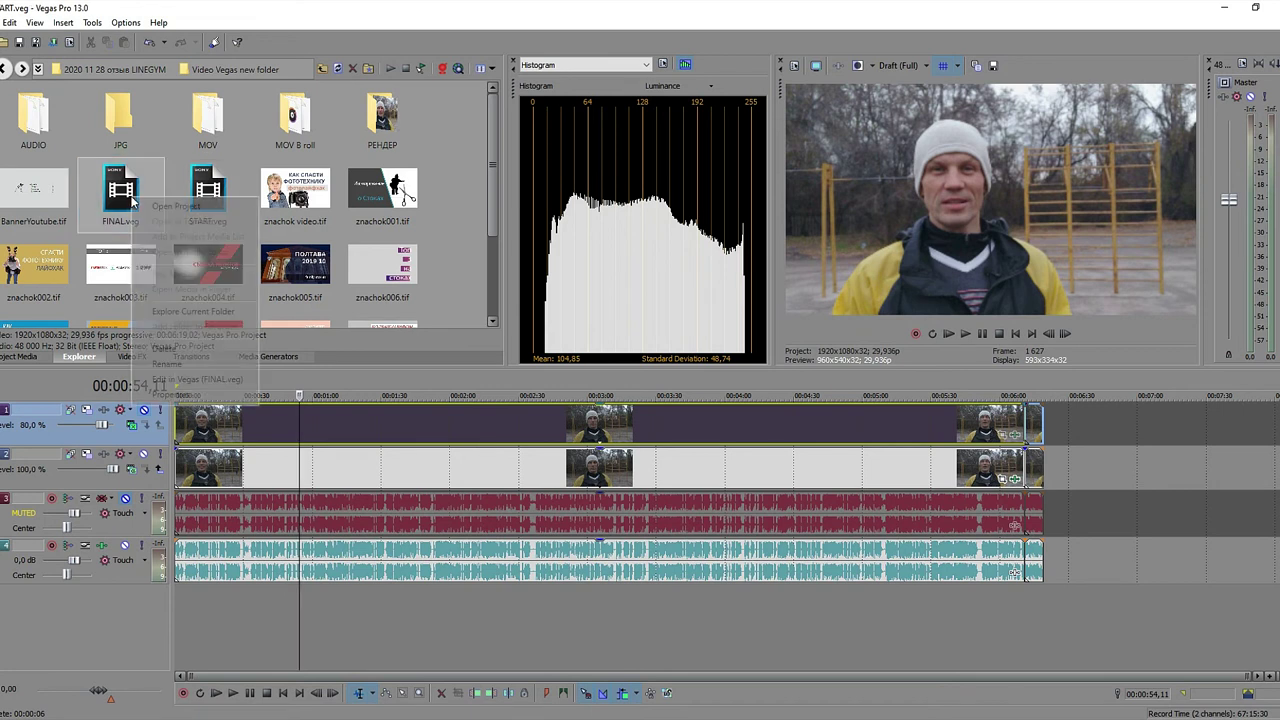
{"action": "left_click", "coordinate": [174, 206]}
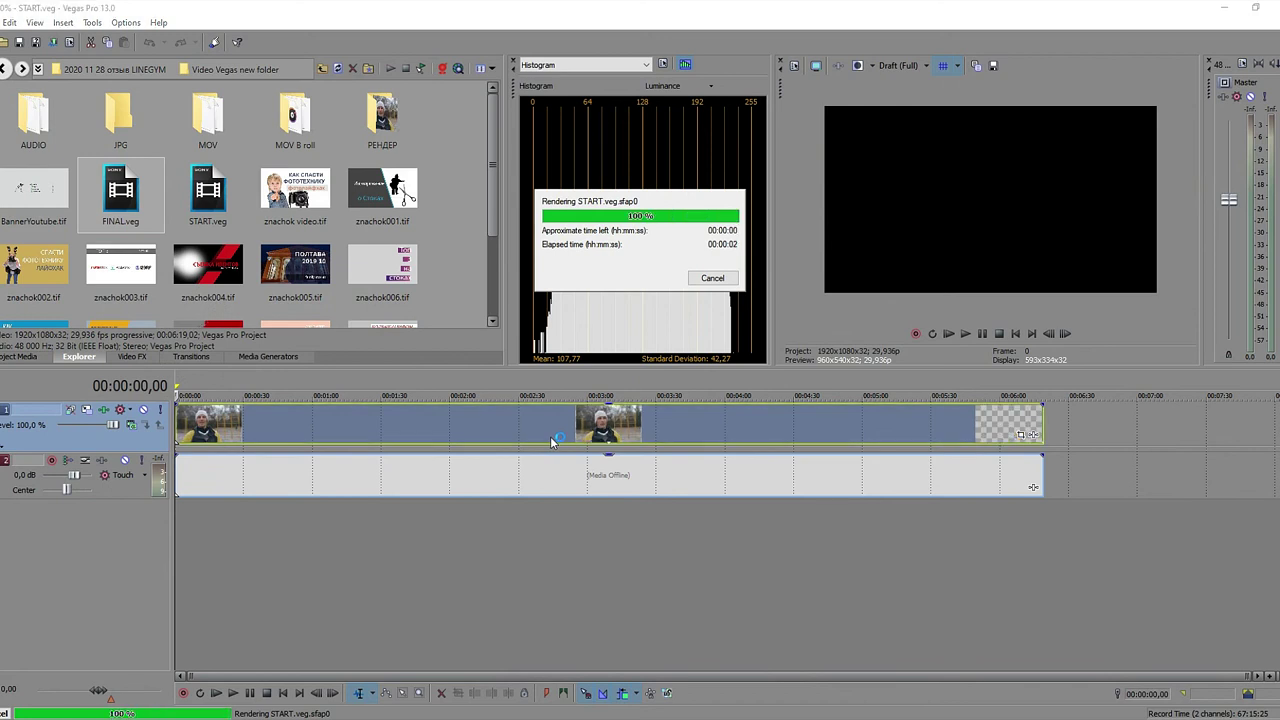
Step: Preview the nested footage at about 3:03, 0:23 and 3:14
{"action": "left_click", "coordinate": [594, 428]}
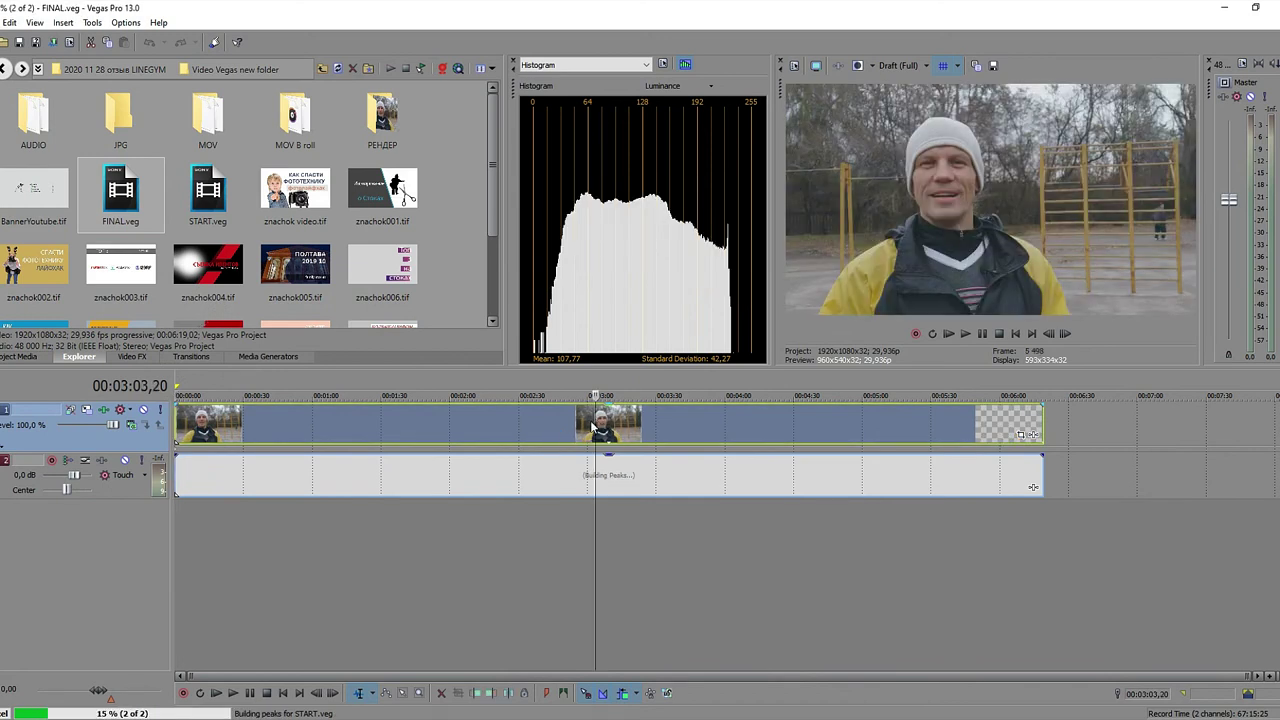
{"action": "left_click", "coordinate": [229, 430]}
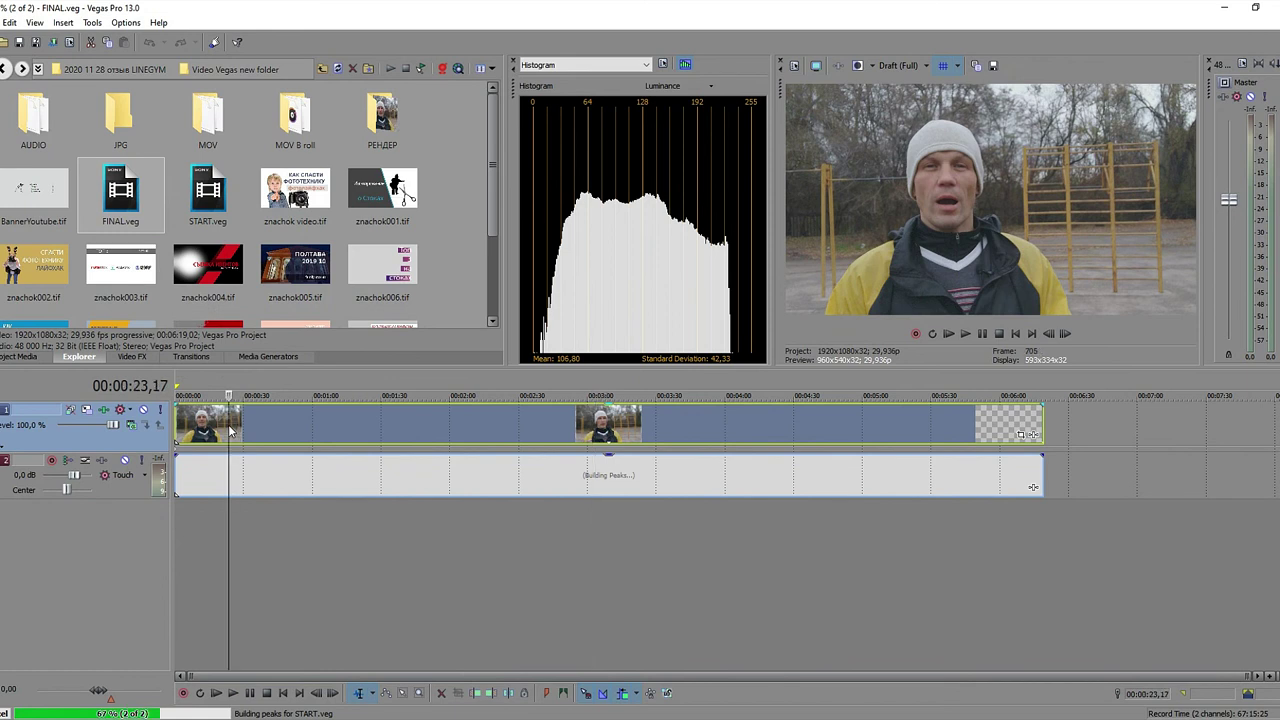
{"action": "left_click", "coordinate": [620, 428]}
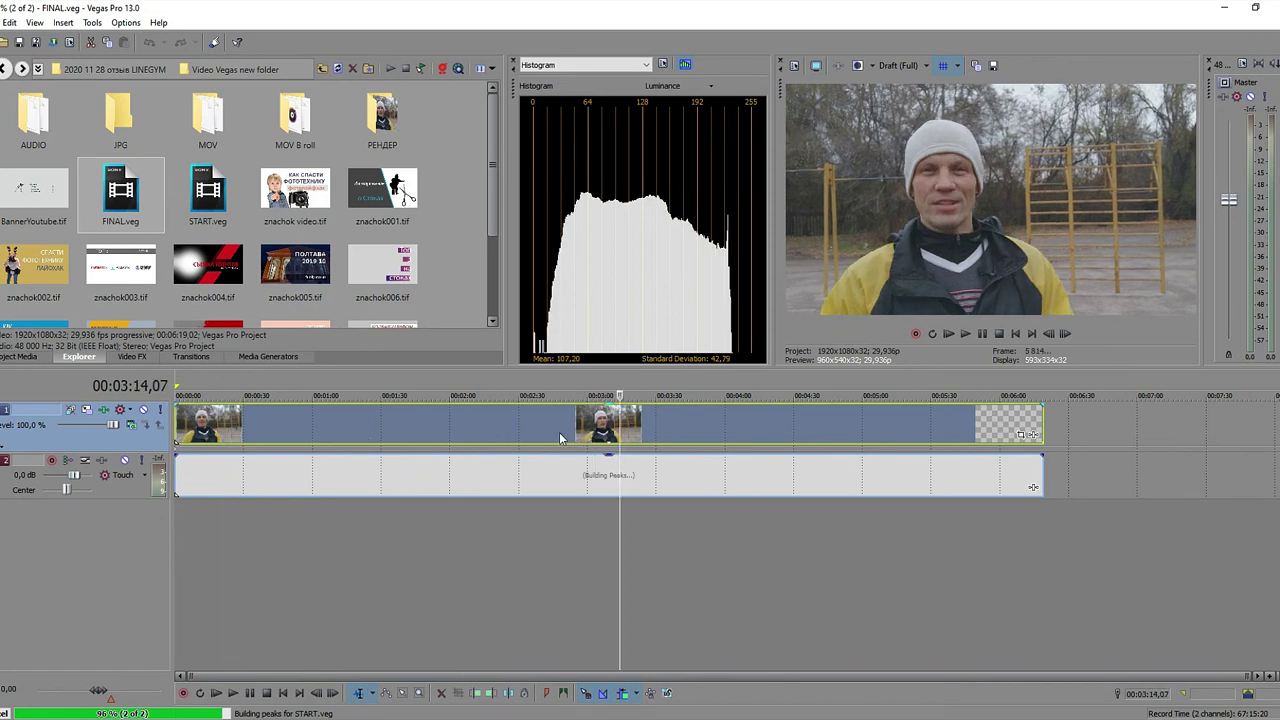
Step: Compare the picture with the video track's Levels effect off and on, leaving it enabled, and close the track effects
{"action": "left_click", "coordinate": [103, 409]}
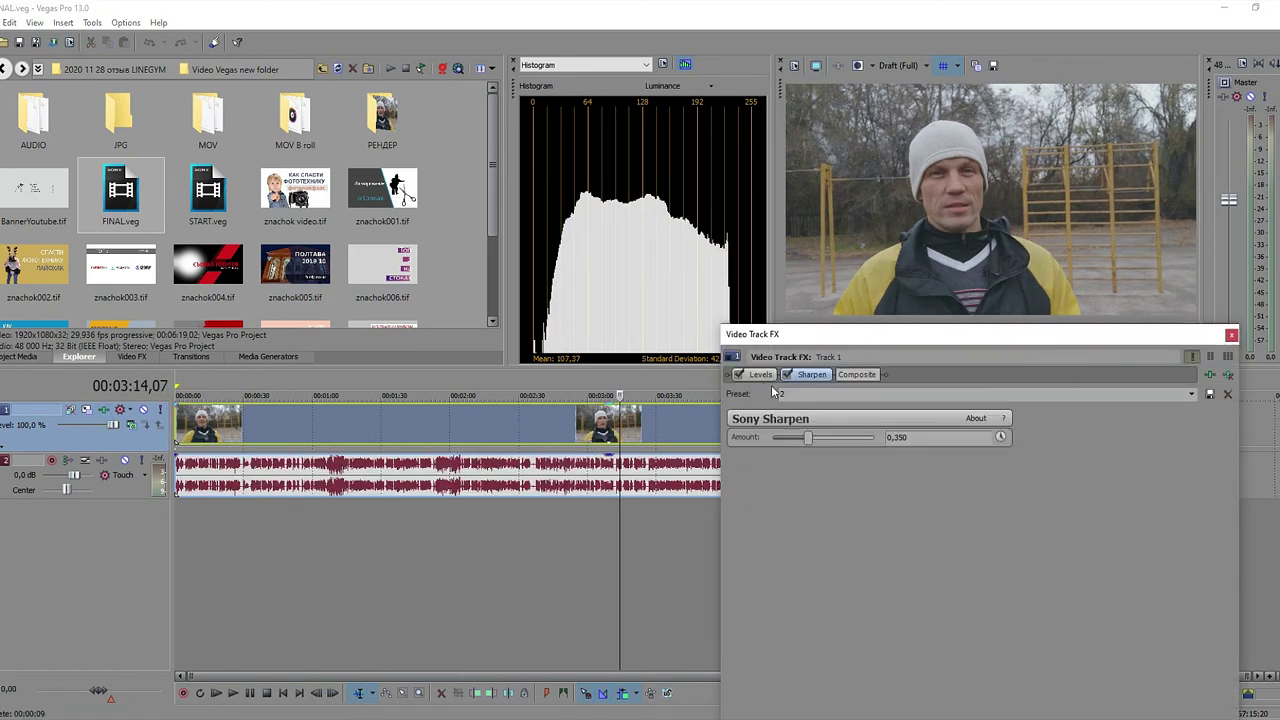
{"action": "left_click", "coordinate": [739, 374]}
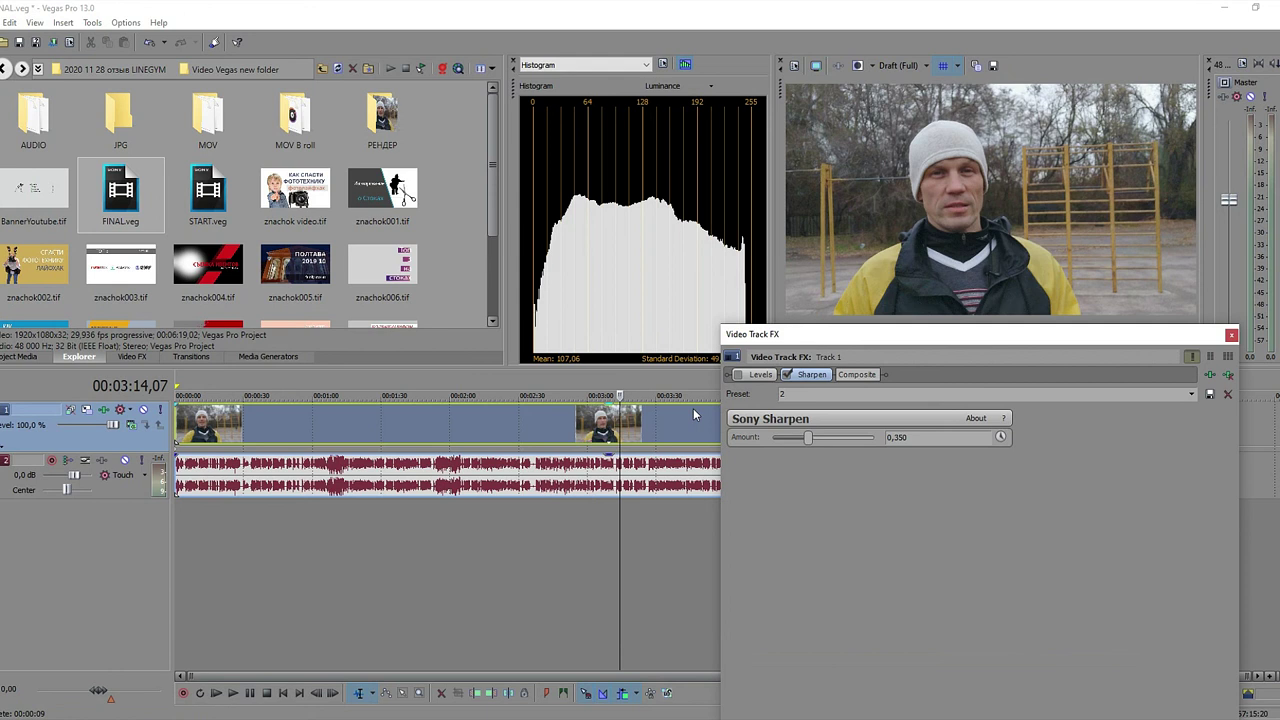
{"action": "left_click", "coordinate": [739, 374]}
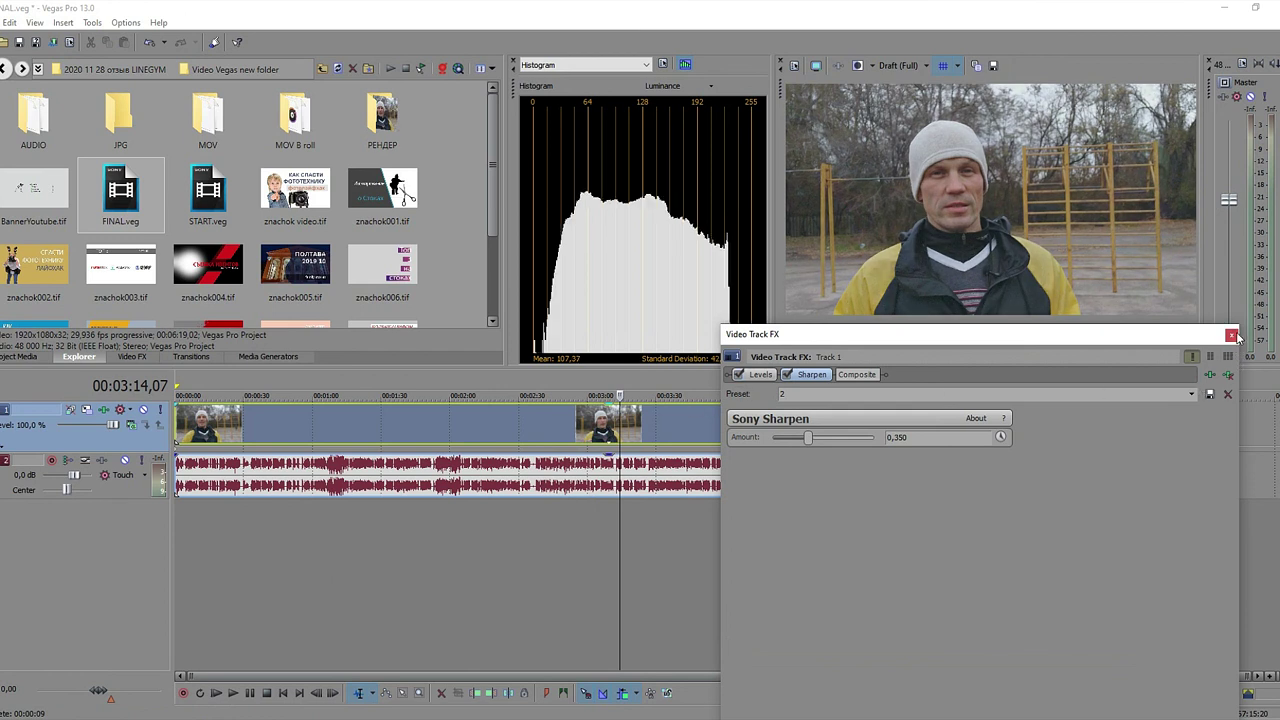
{"action": "left_click", "coordinate": [1231, 334]}
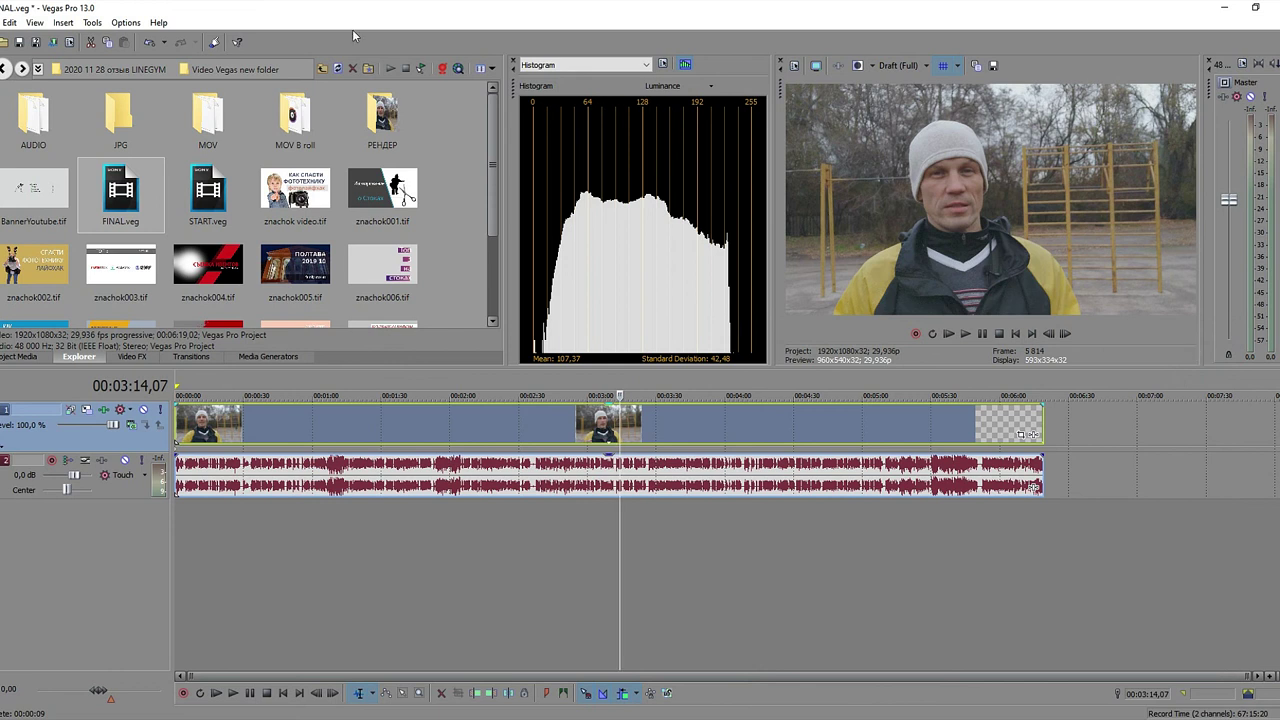
Step: Set up a render of FINAL.mp4 with the MainConcept AVC/AAC template MY HD 1080p 30 fps
{"action": "left_click", "coordinate": [56, 42]}
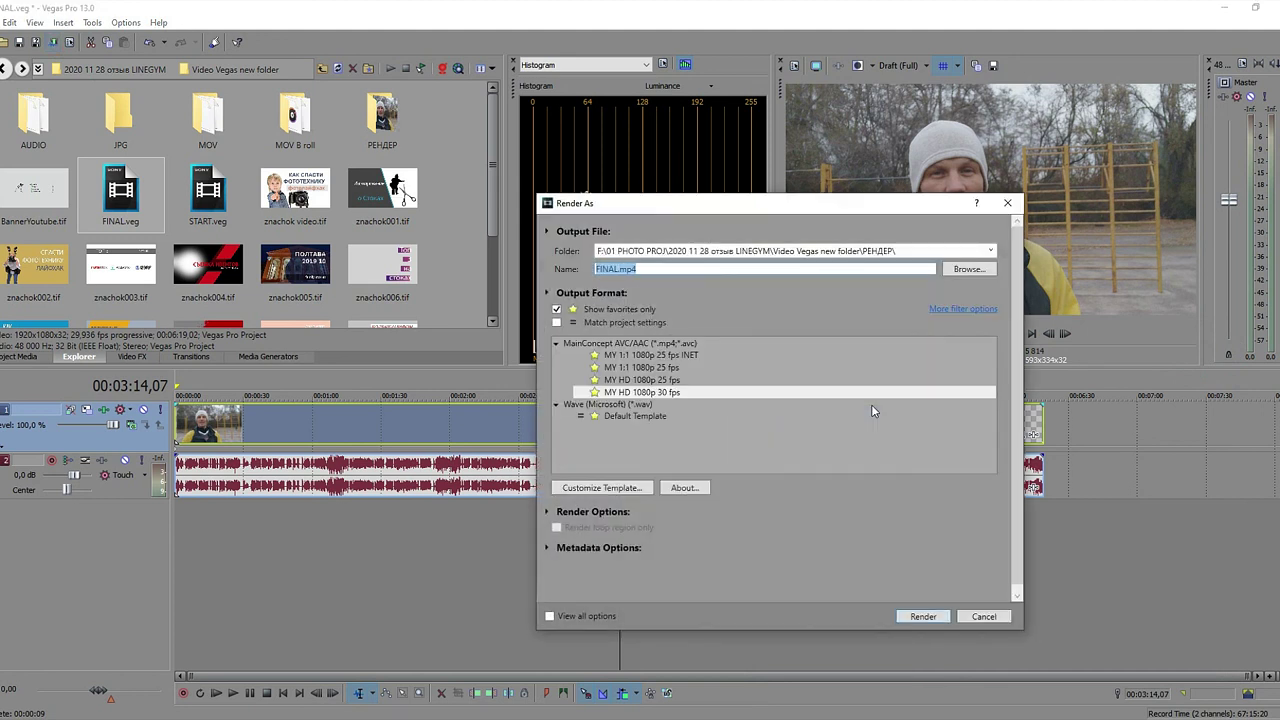
{"action": "left_click", "coordinate": [652, 392]}
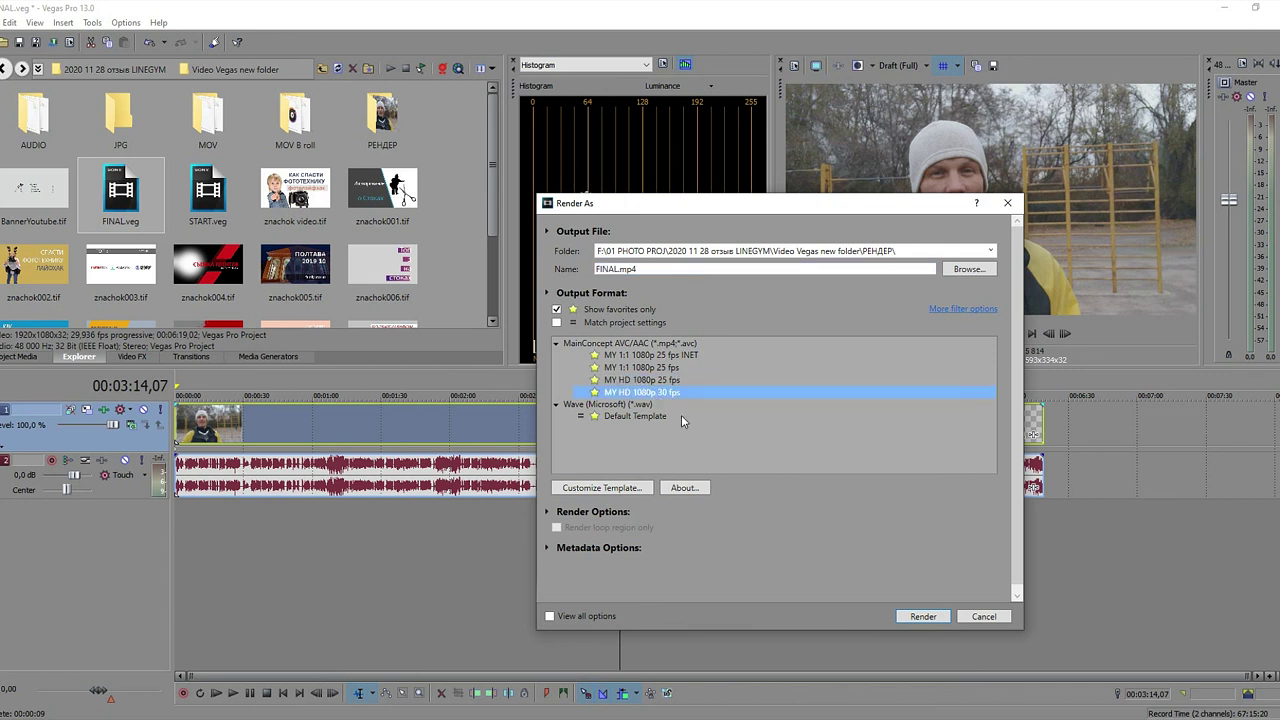